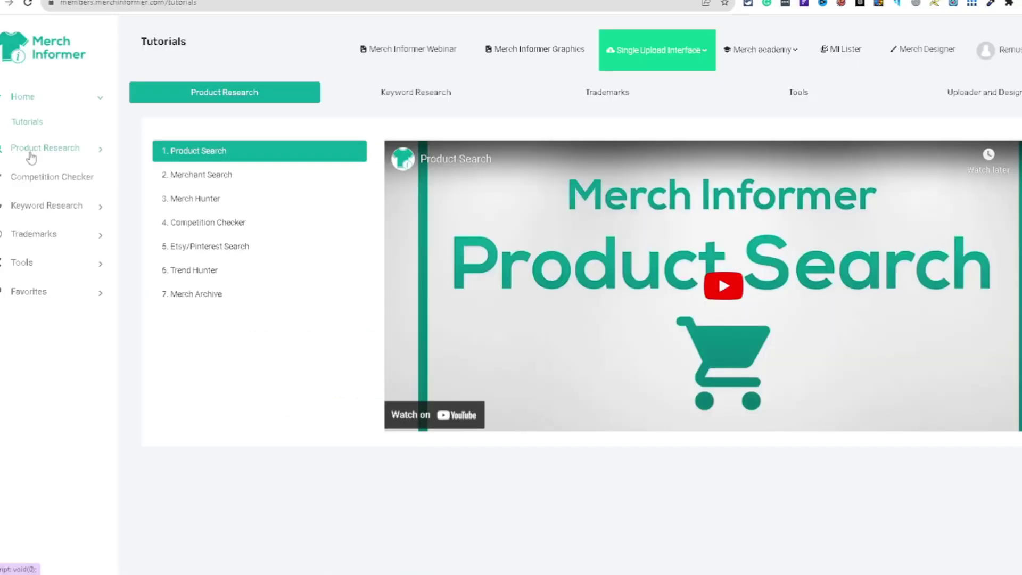
- Open Merch Hunter from Product Research in a new tab and switch to the daily Movers And Shakers page
left_click(101, 150)
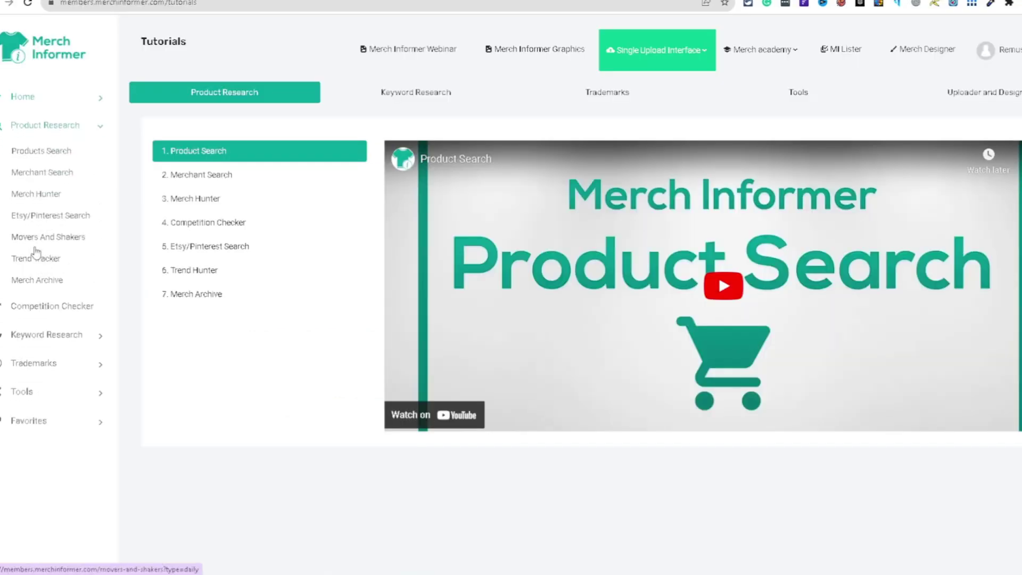
right_click(48, 193)
left_click(71, 201)
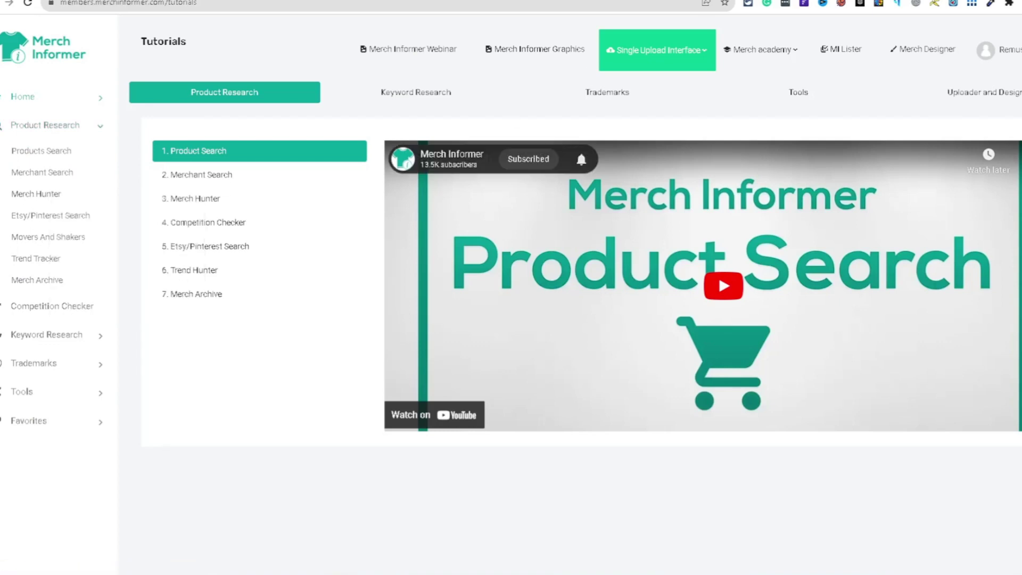
key("ctrl+Tab")
key("ctrl+Tab")
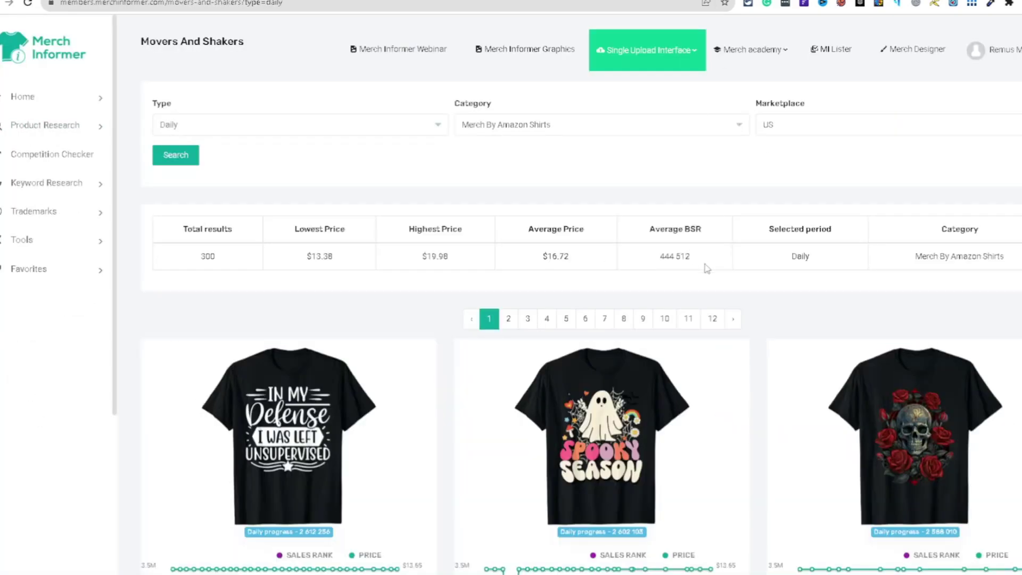
- Examine the daily Movers And Shakers shirts, comparing their designs and sales rank charts for a promising niche
scroll(708, 269, "down", 3)
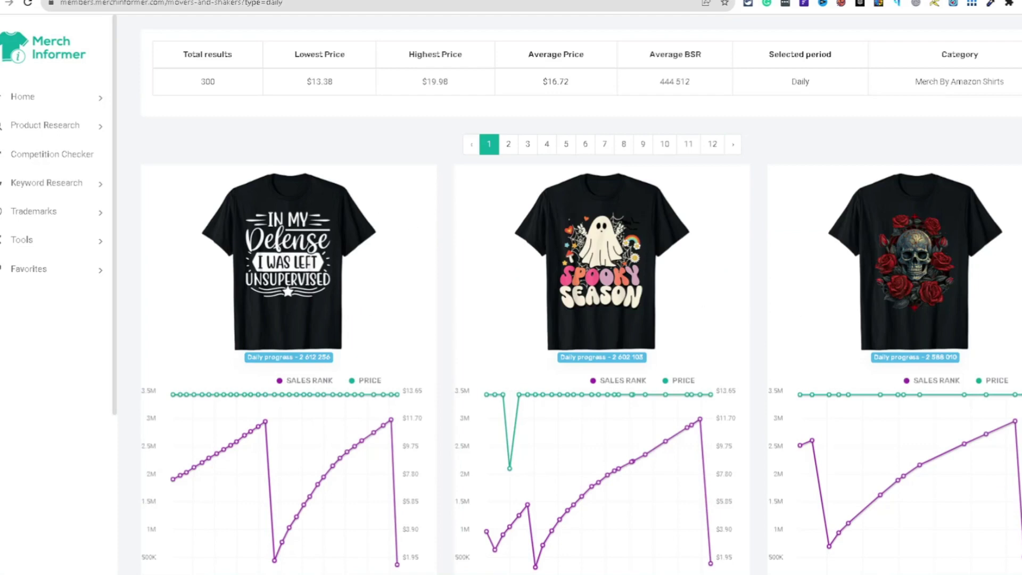
scroll(581, 300, "down", 15)
scroll(240, 288, "down", 5)
scroll(240, 288, "up", 15)
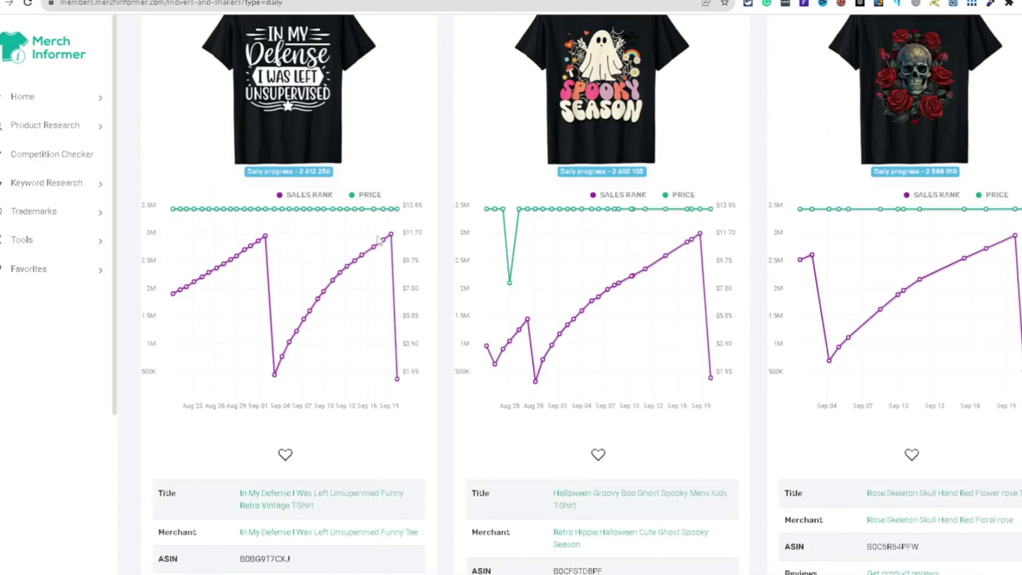
mouse_move(276, 379)
scroll(533, 319, "down", 15)
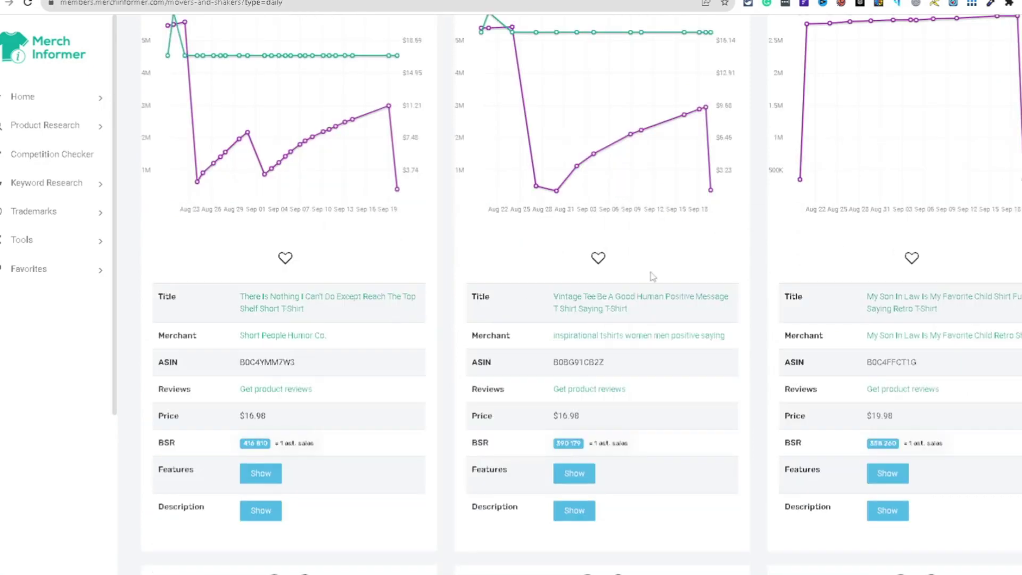
scroll(533, 319, "up", 5)
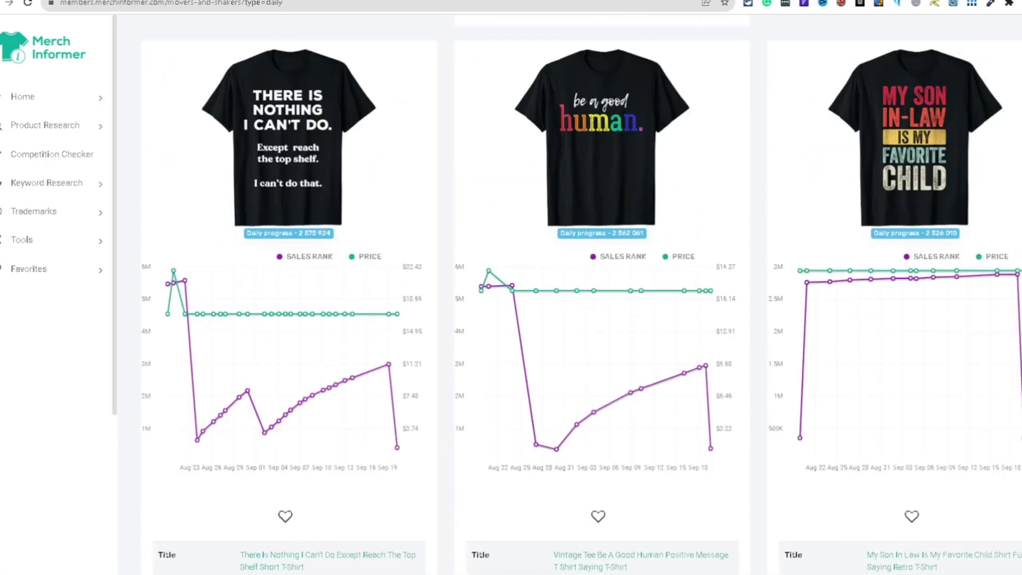
scroll(917, 296, "down", 12)
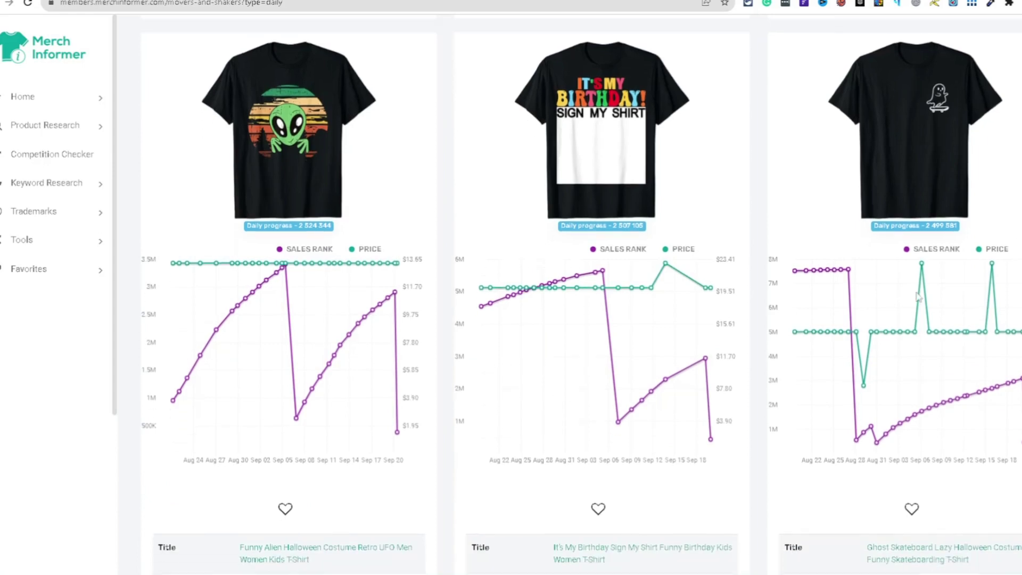
scroll(918, 296, "down", 2)
scroll(317, 434, "up", 1)
scroll(321, 426, "down", 1)
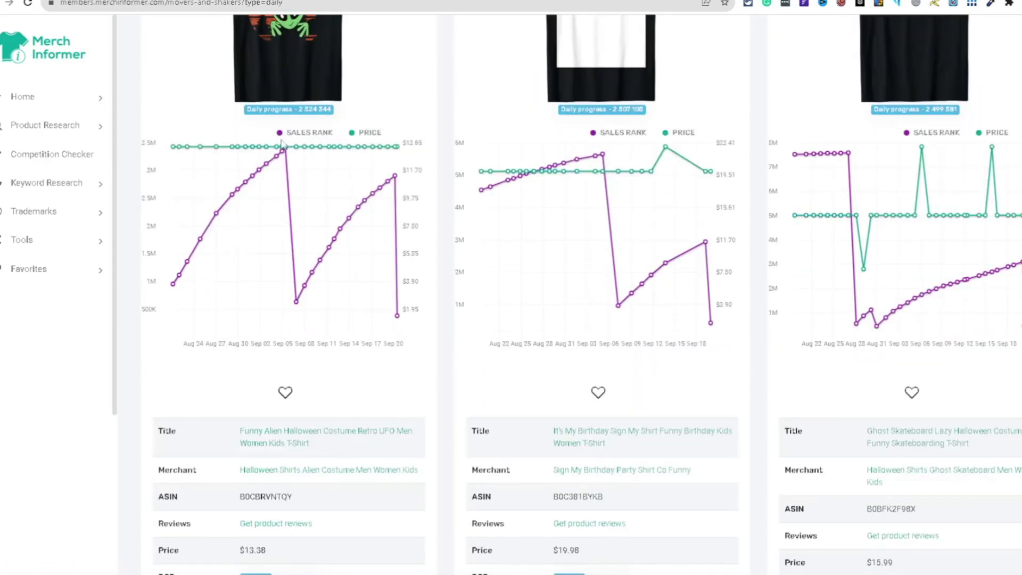
- Open the Funny Alien Halloween Costume shirt's Amazon listing in a new tab and copy "Alien" from its title
right_click(279, 442)
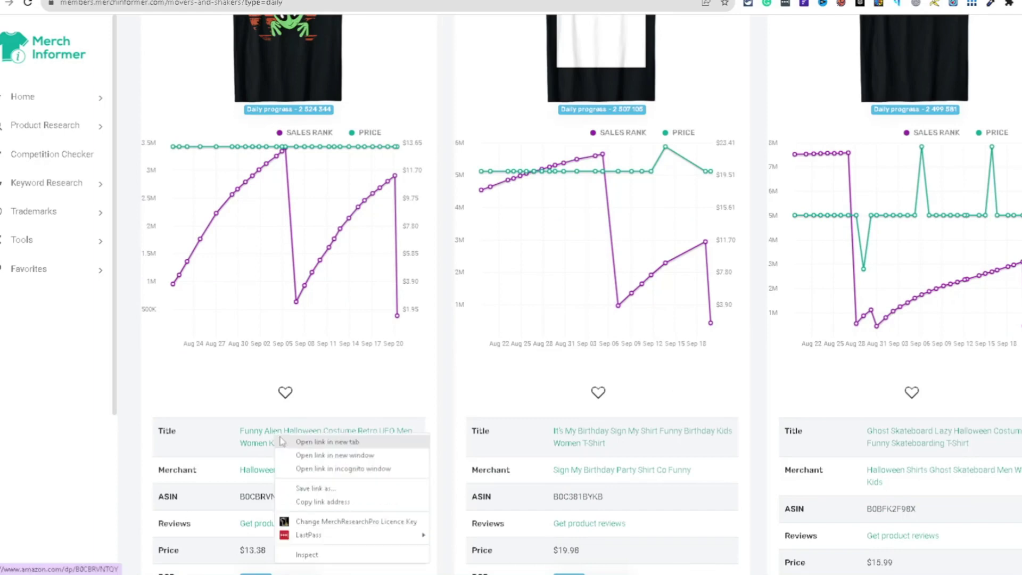
left_click(288, 442)
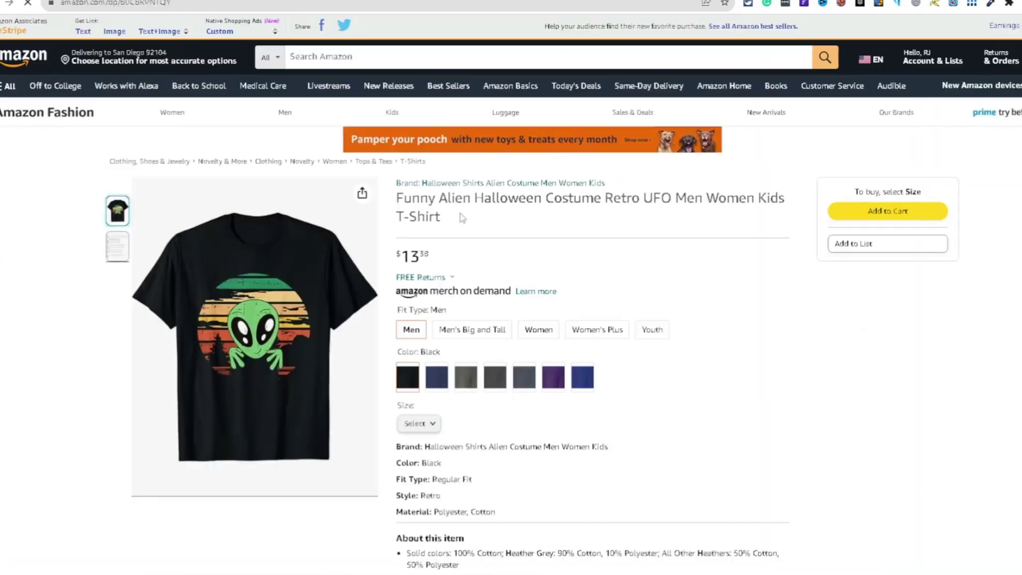
double_click(456, 198)
key("ctrl+c")
key("ctrl+w")
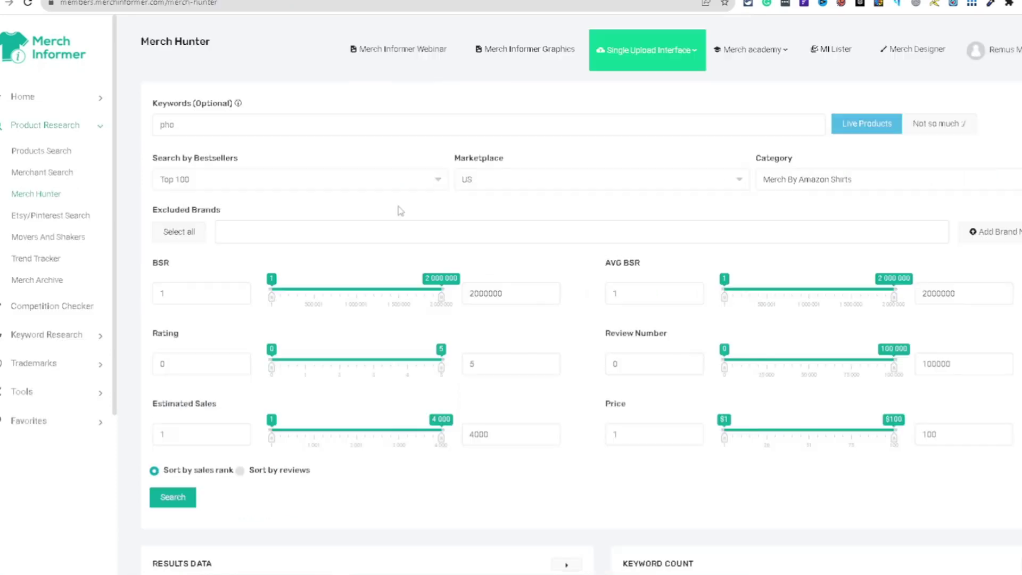
- Replace the Merch Hunter keyword with the copied word "Alien"
key("ctrl+w")
double_click(225, 120)
key("ctrl+v")
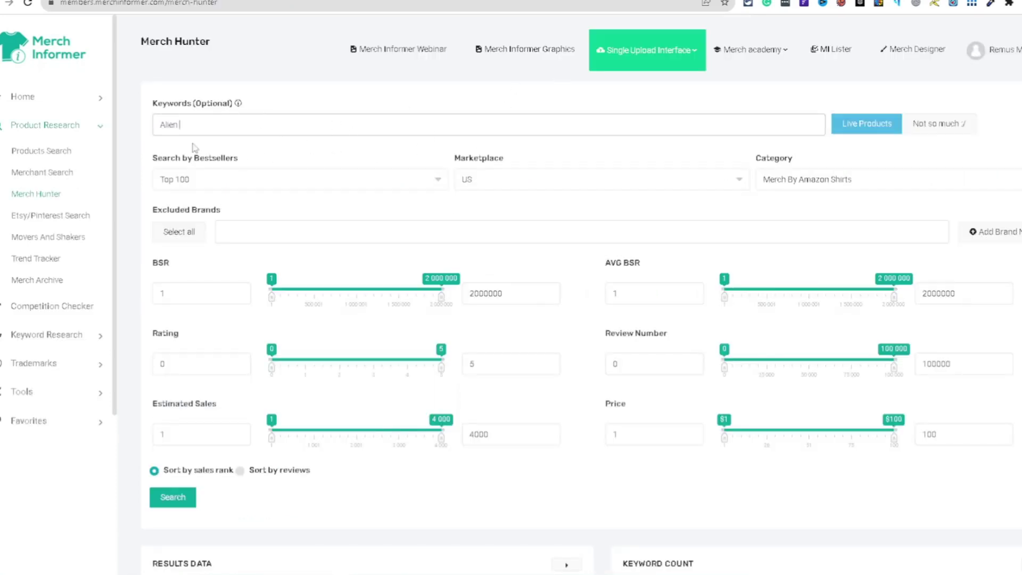
- Exclude all listed brands and run the Merch Hunter search for Top 100 US shirts
left_click(180, 232)
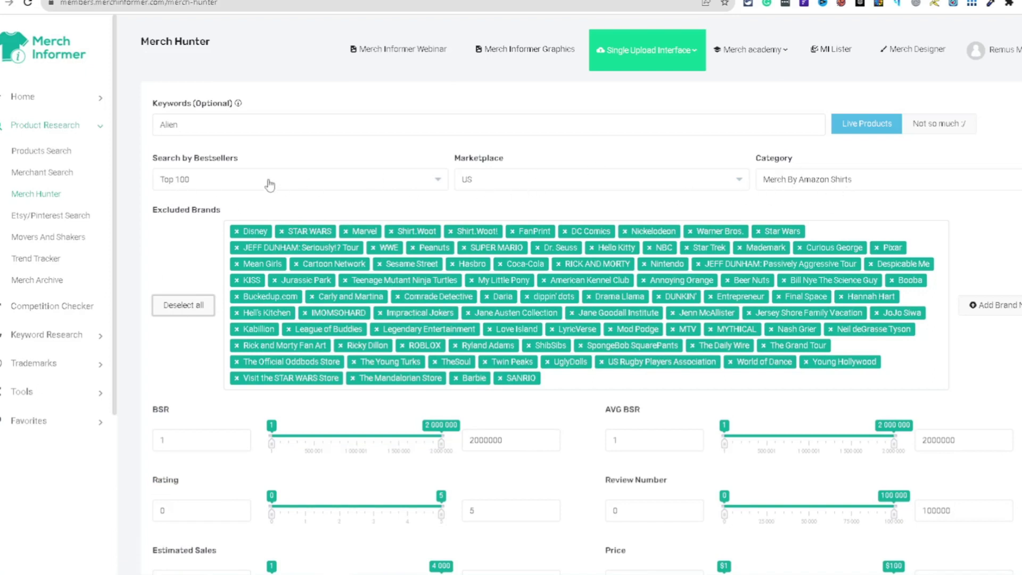
scroll(206, 265, "down", 3)
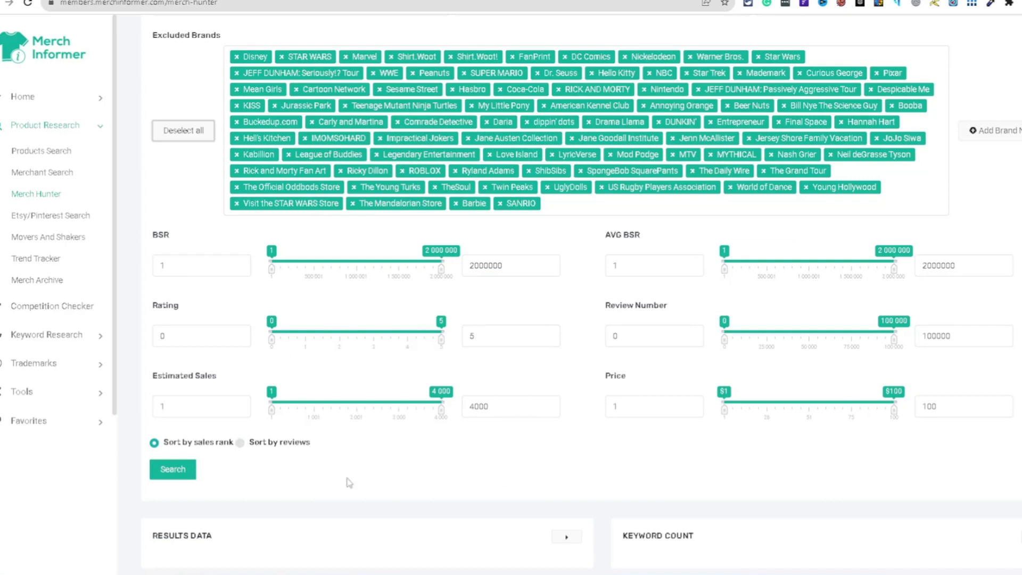
left_click(182, 471)
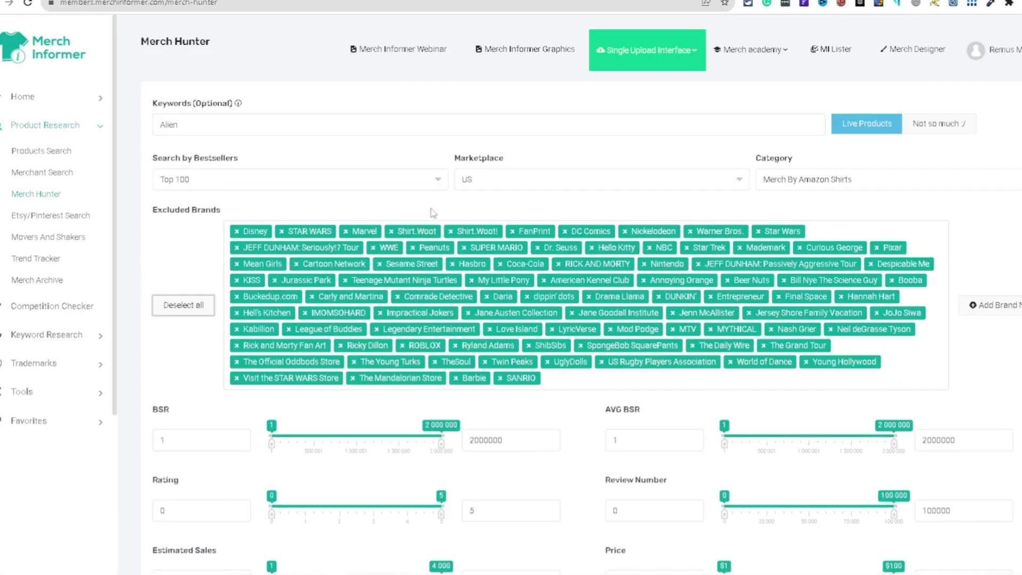
scroll(282, 386, "down", 5)
left_click(172, 353)
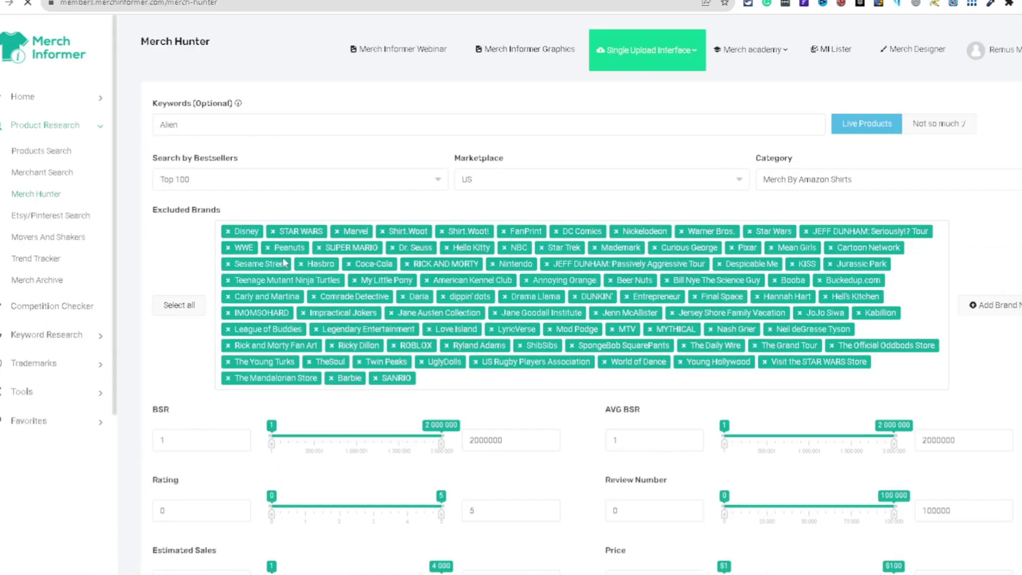
- Check the BSR values of the first three alien shirts in the results
scroll(334, 261, "down", 3)
scroll(334, 260, "down", 10)
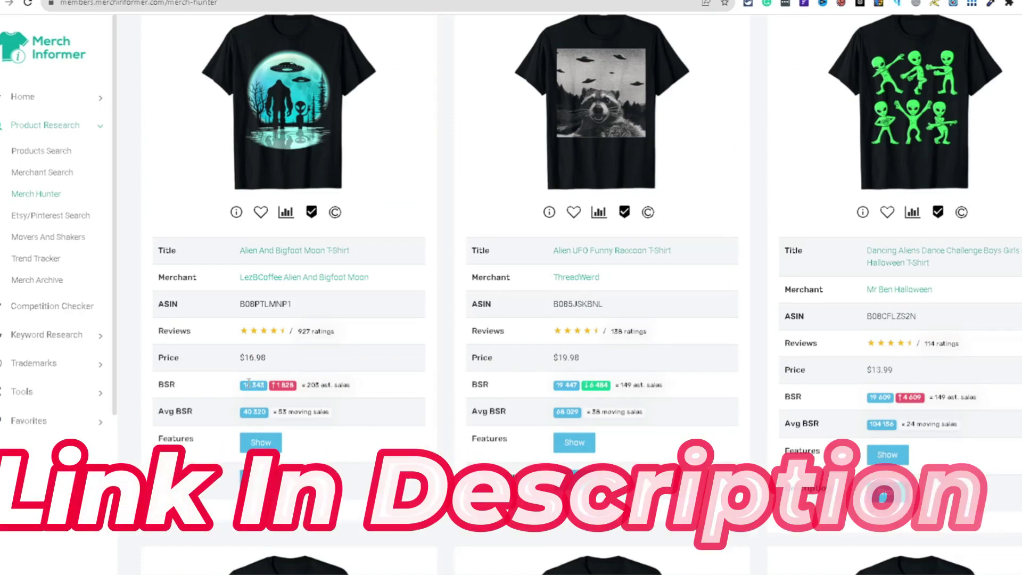
left_click_drag(245, 390, 281, 391)
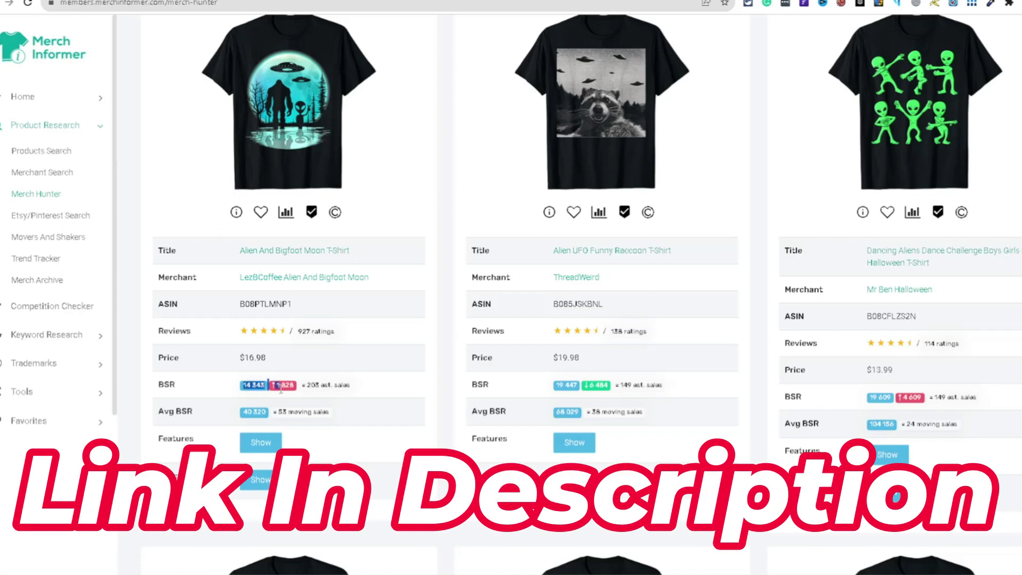
left_click_drag(552, 397, 585, 388)
left_click_drag(868, 399, 886, 401)
scroll(582, 294, "down", 10)
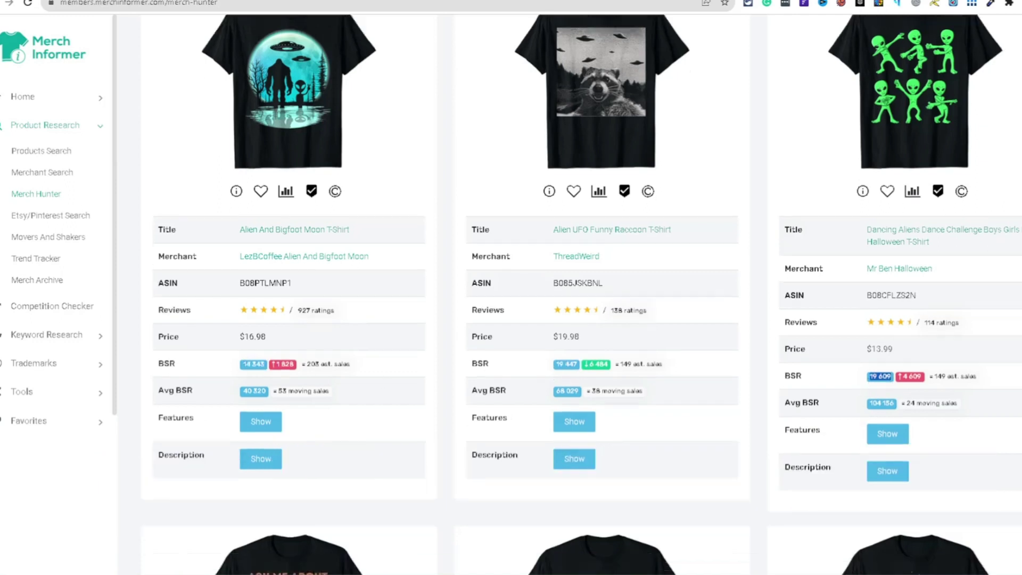
- Browse the remaining alien shirt results, examining their designs, sub-niches, BSR and estimated sales
scroll(582, 295, "down", 1)
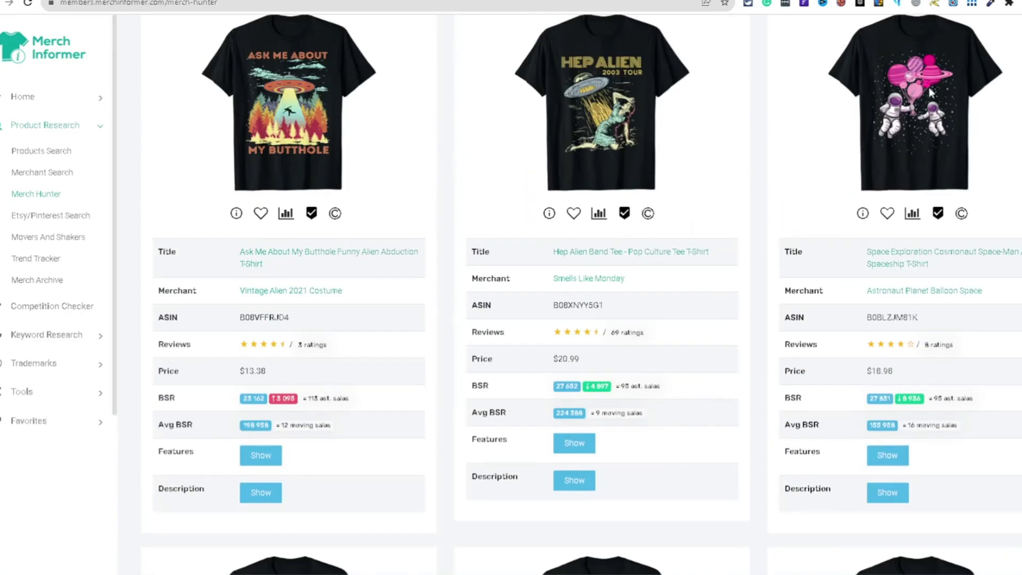
scroll(582, 294, "down", 14)
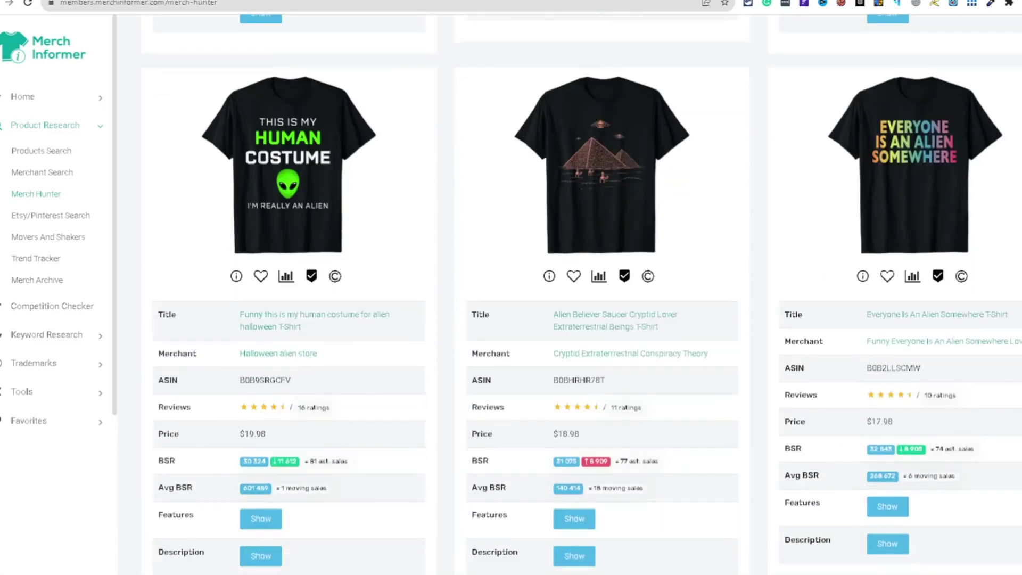
scroll(582, 295, "down", 11)
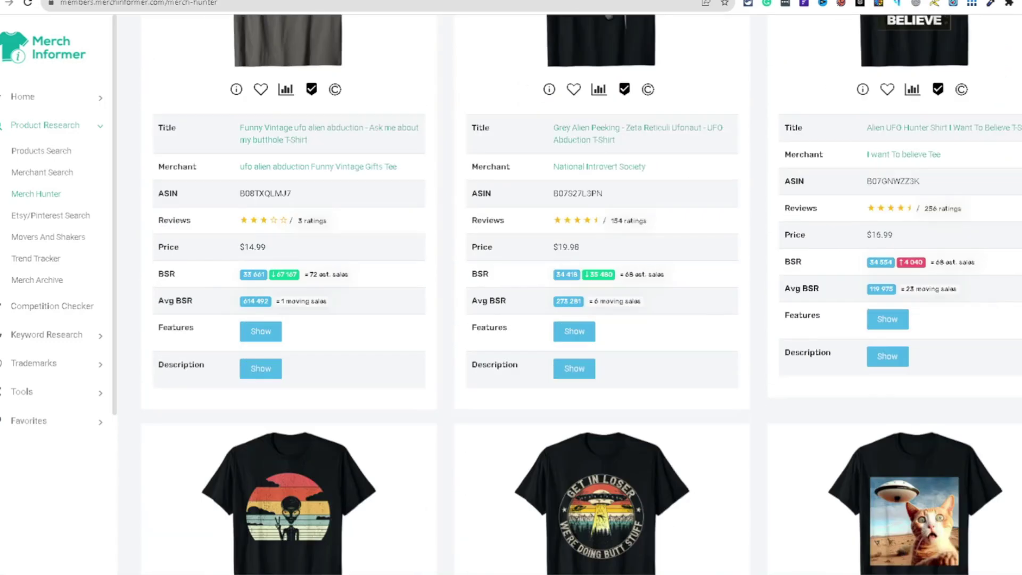
scroll(582, 294, "down", 9)
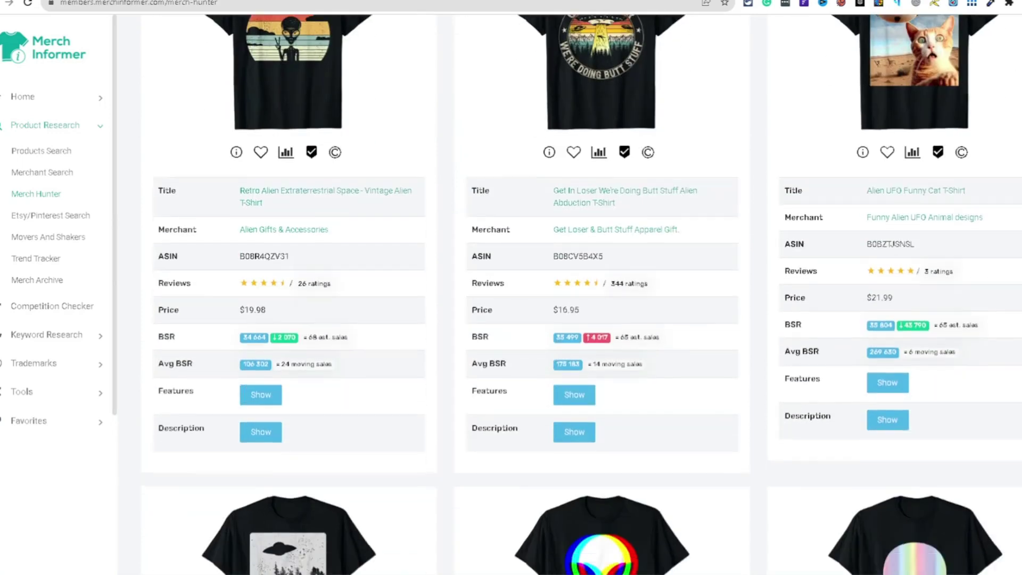
scroll(582, 295, "down", 12)
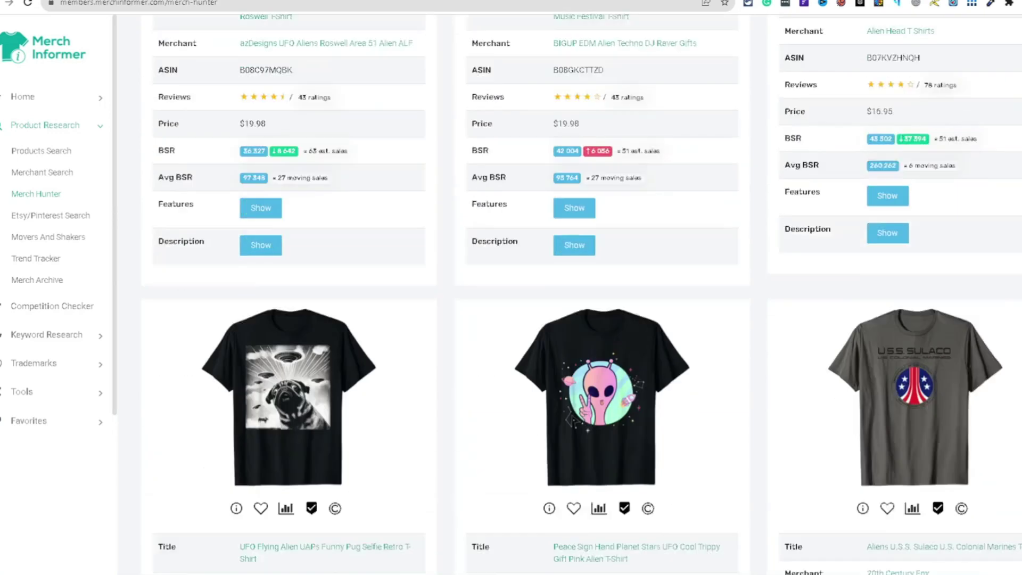
scroll(582, 295, "down", 20)
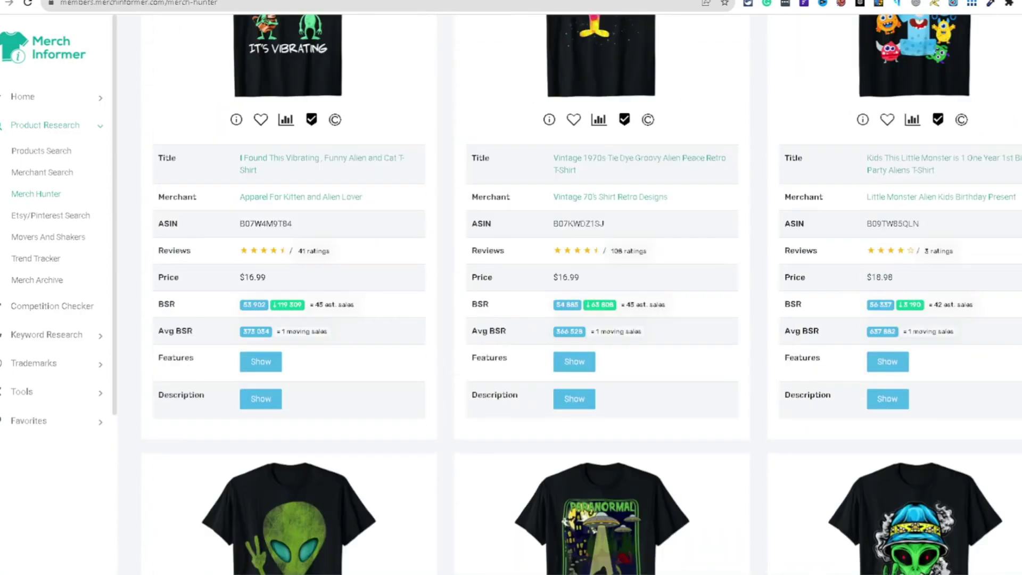
scroll(582, 294, "down", 8)
scroll(582, 294, "down", 17)
scroll(582, 294, "down", 18)
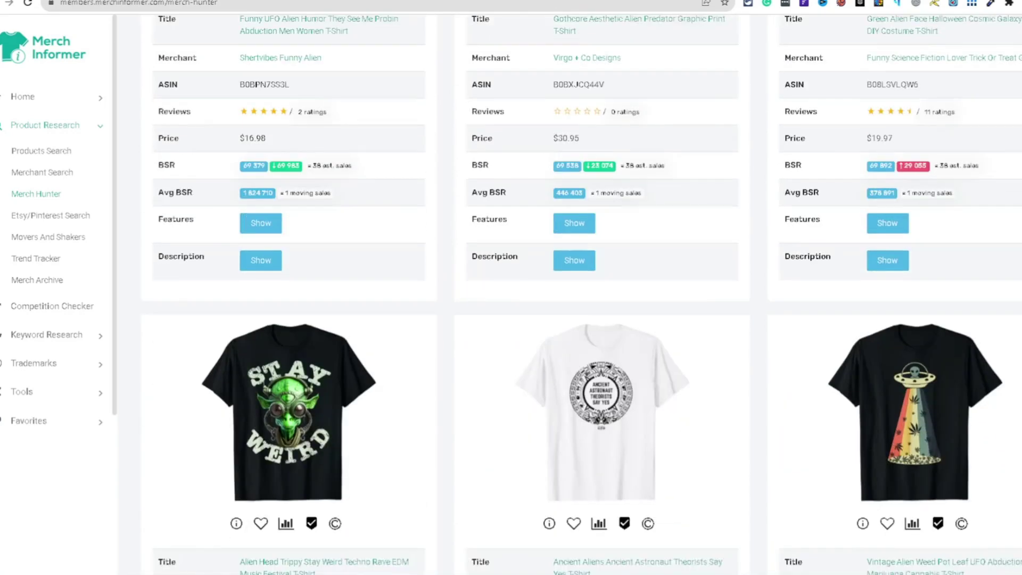
scroll(582, 294, "down", 20)
scroll(582, 294, "up", 6)
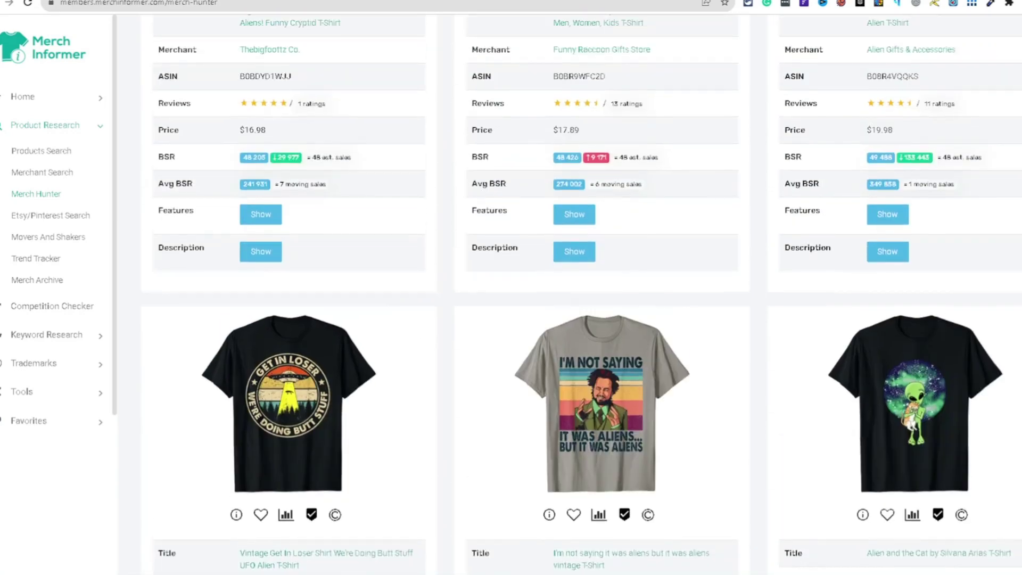
scroll(582, 294, "up", 6)
scroll(582, 294, "down", 7)
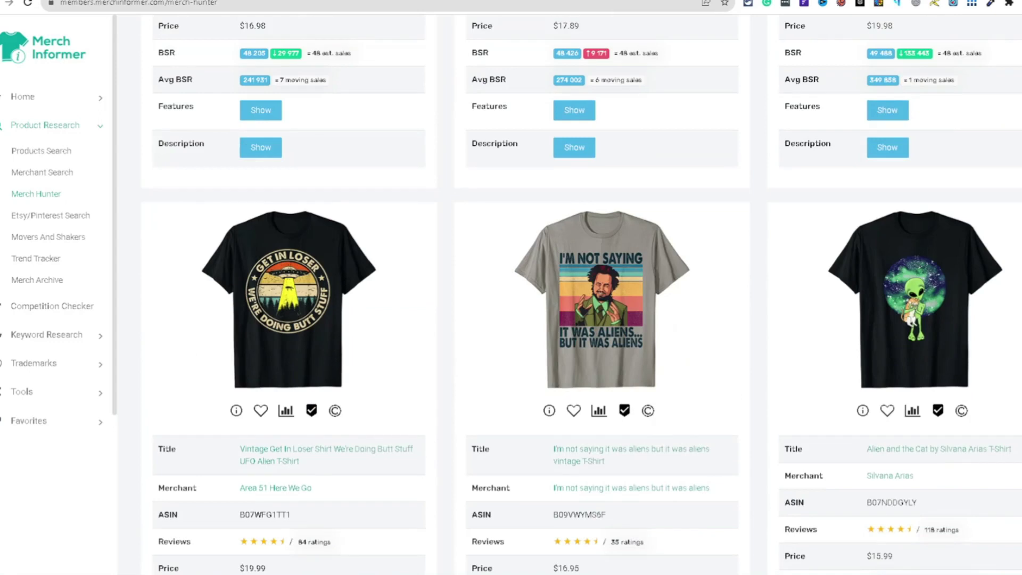
scroll(582, 294, "down", 5)
scroll(921, 202, "up", 1)
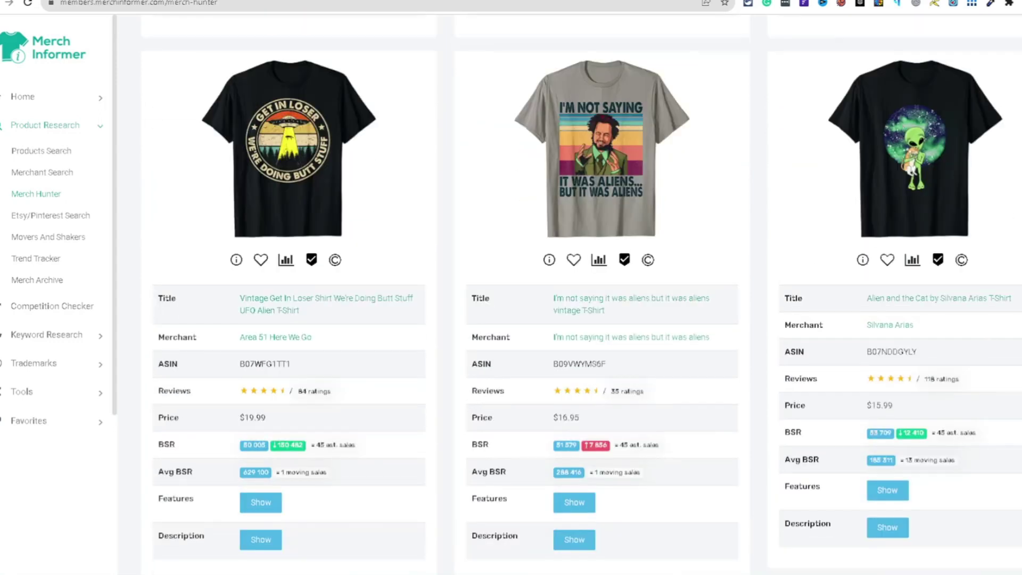
scroll(582, 294, "up", 5)
scroll(582, 294, "down", 15)
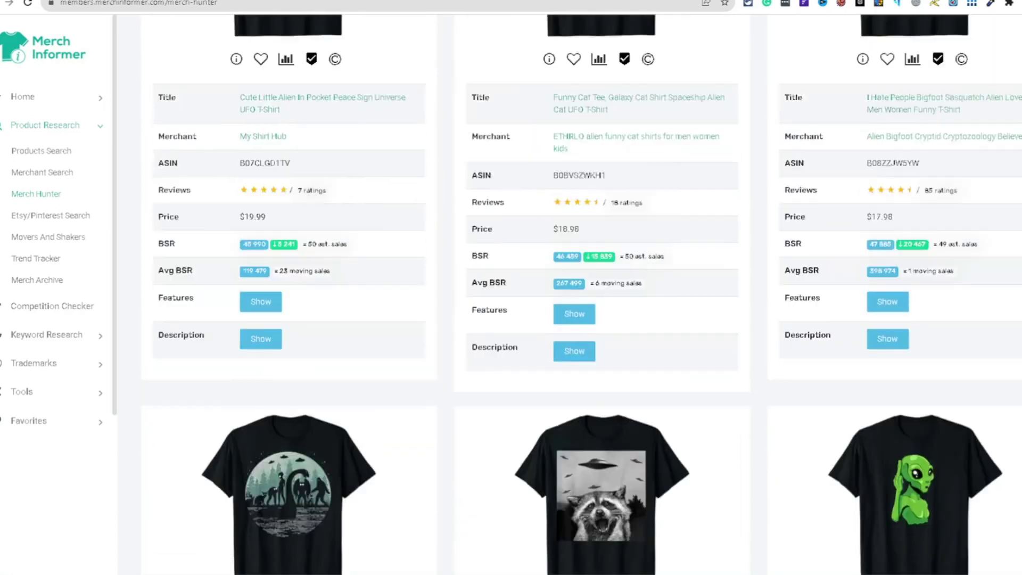
scroll(582, 294, "up", 7)
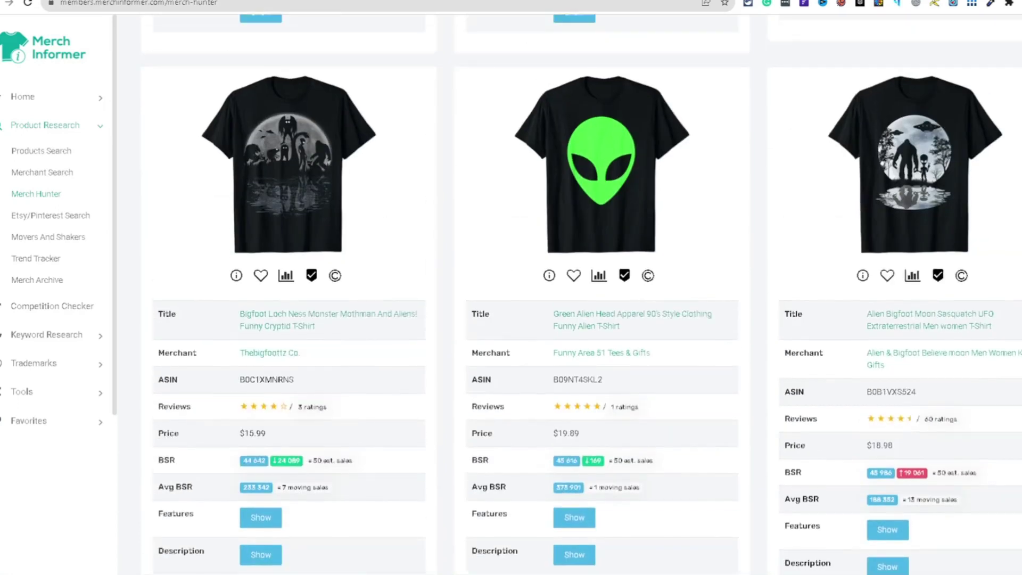
scroll(582, 295, "up", 8)
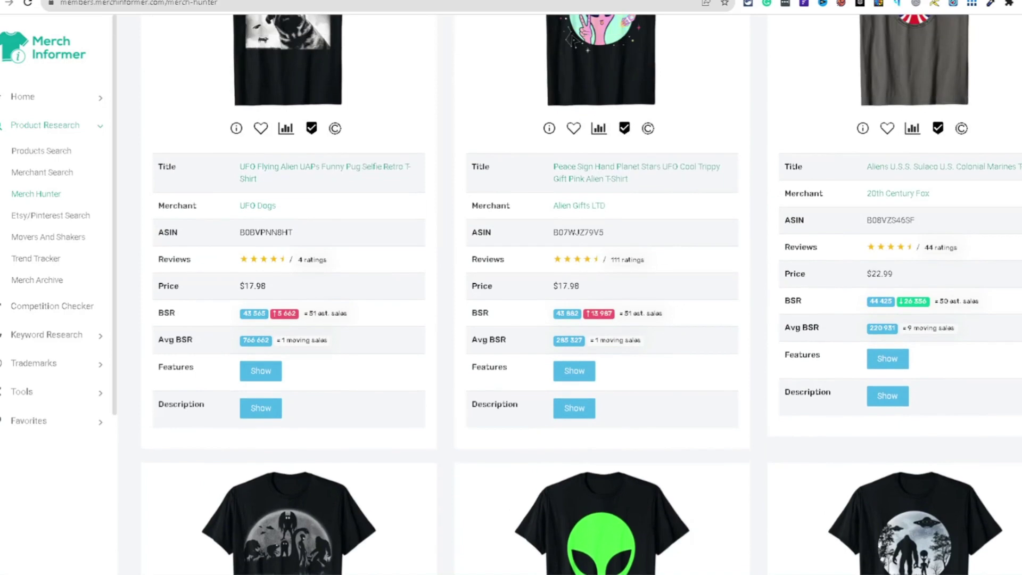
scroll(582, 295, "up", 4)
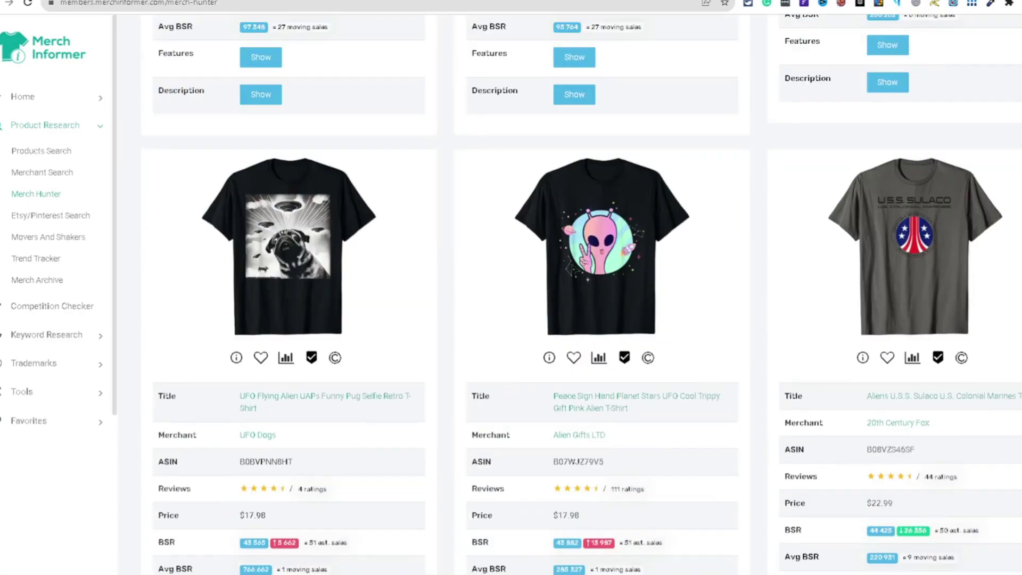
scroll(582, 294, "up", 13)
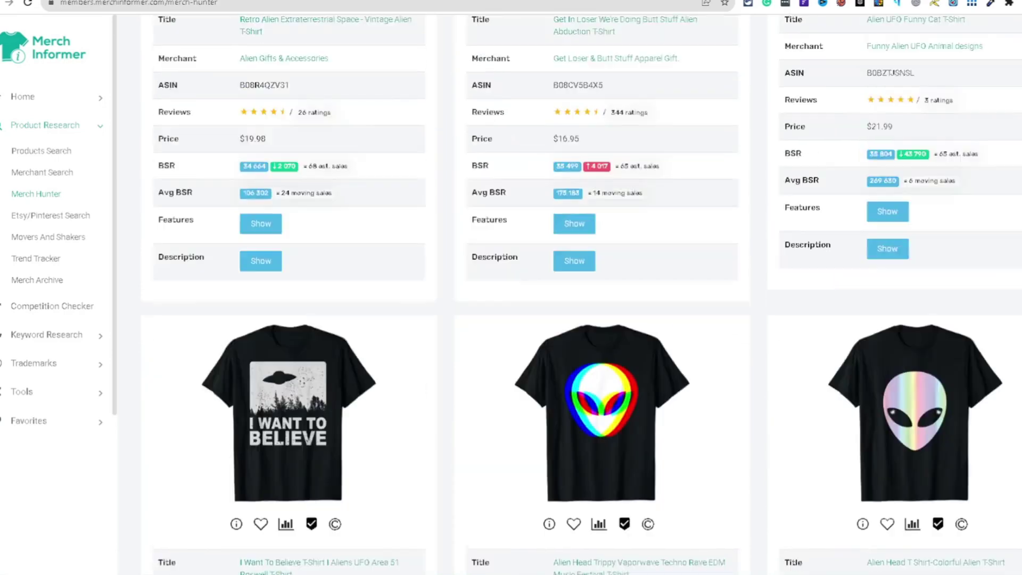
- Look back over the earlier alien shirt results, reviewing their designs and BSR values
scroll(581, 294, "up", 7)
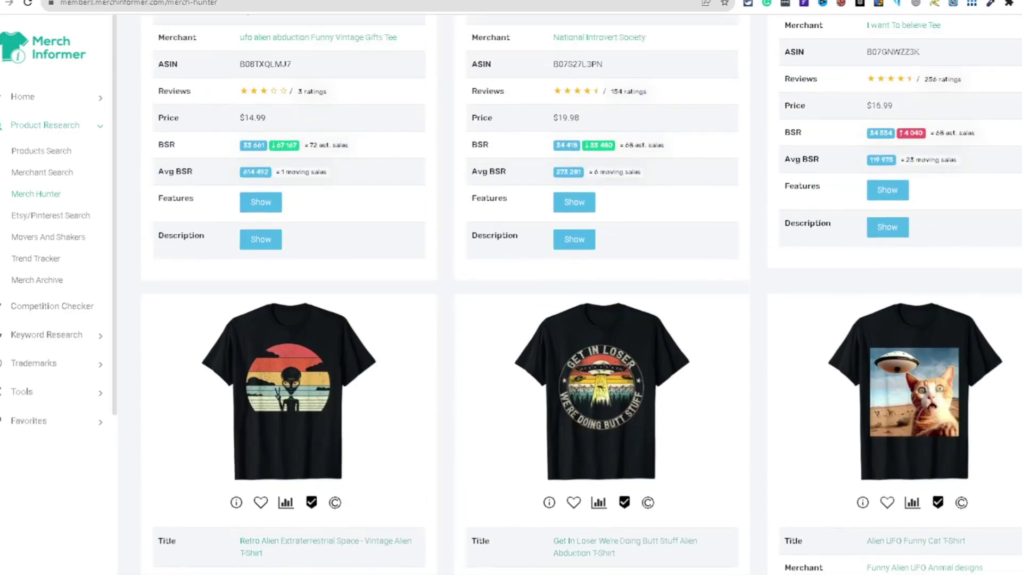
scroll(582, 295, "up", 1)
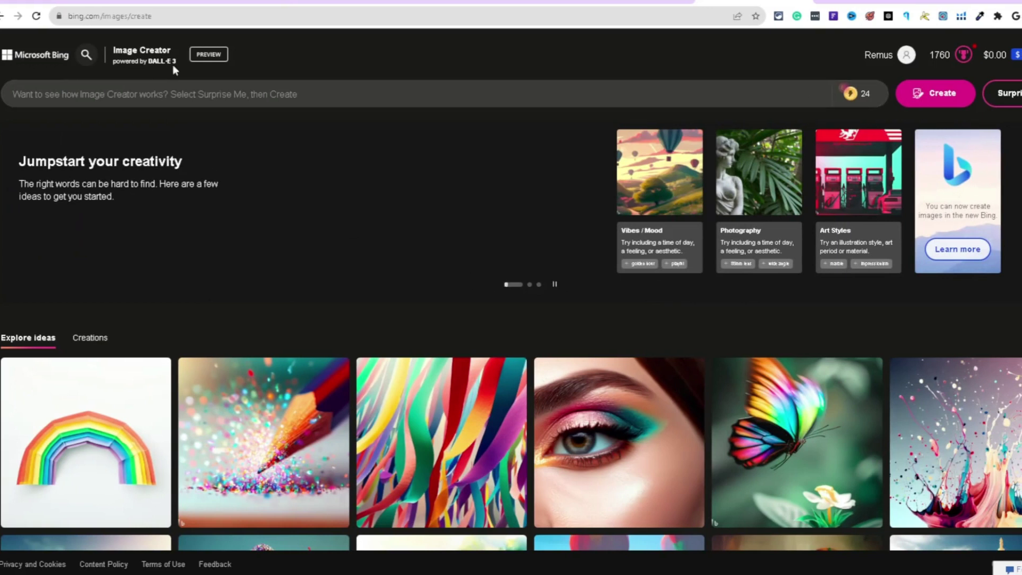
- Switch to Bing Image Creator and browse the sample images in the Explore ideas gallery
left_click(316, 97)
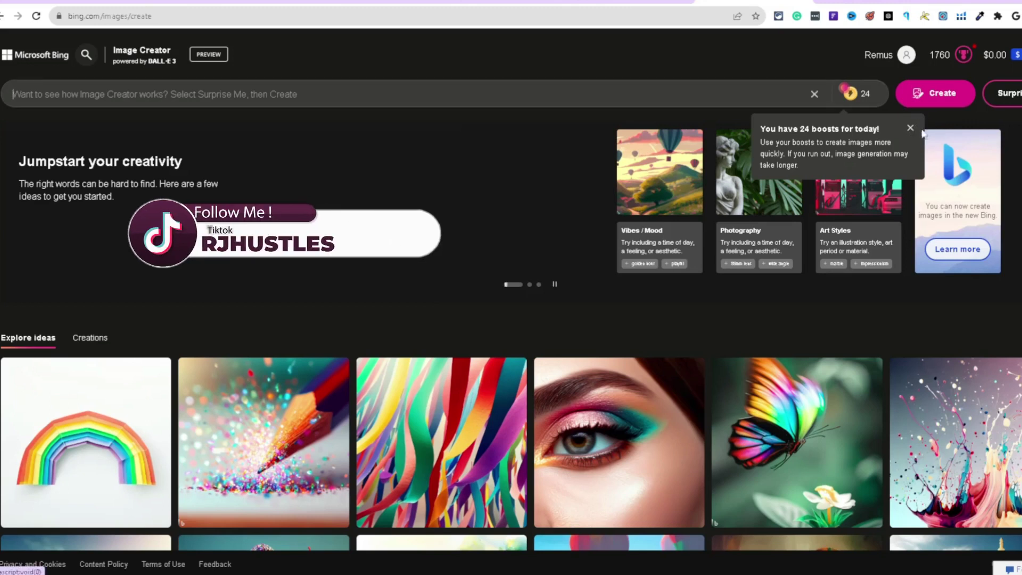
left_click(910, 127)
scroll(511, 330, "down", 5)
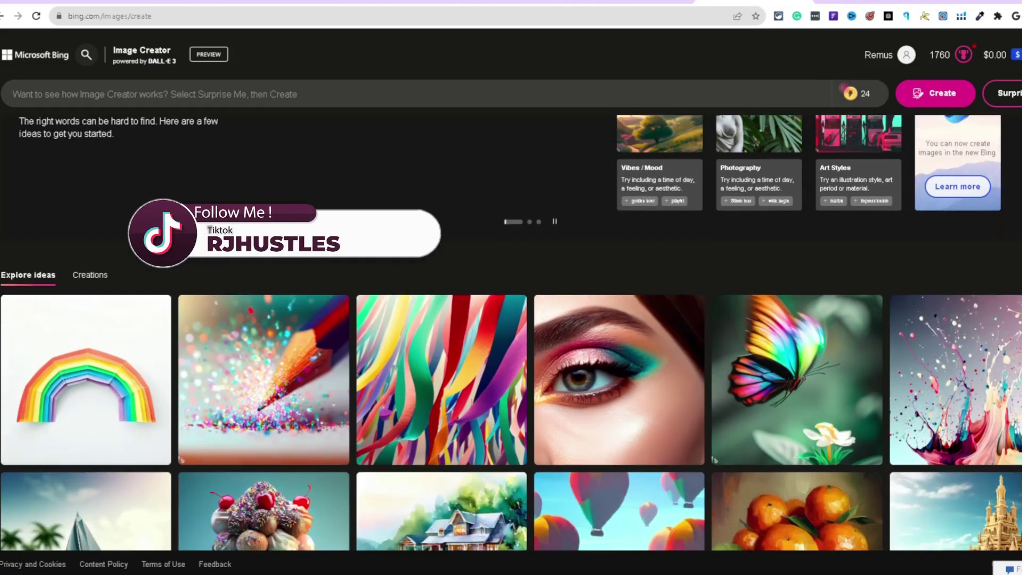
scroll(512, 332, "down", 1)
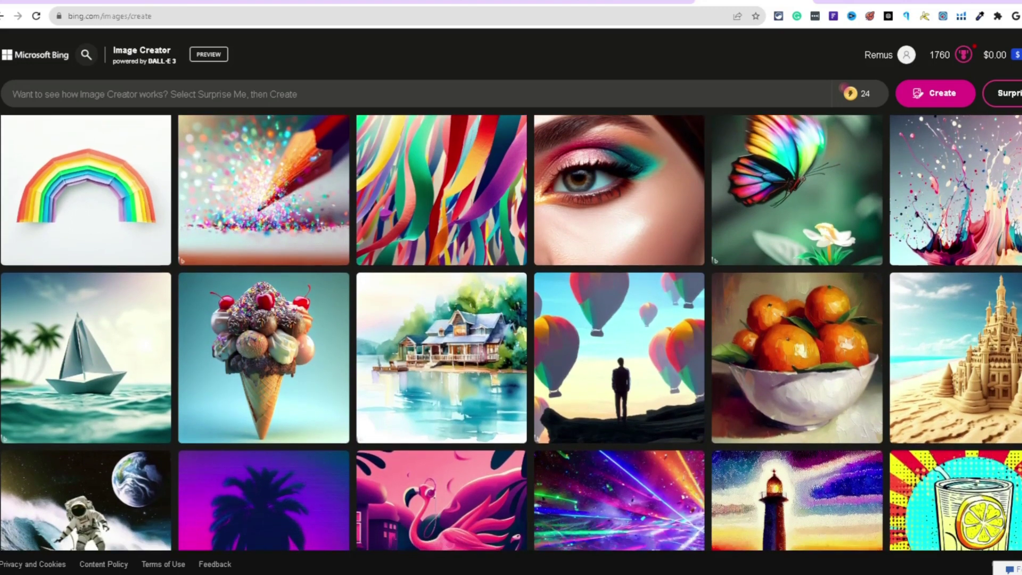
scroll(511, 332, "down", 1)
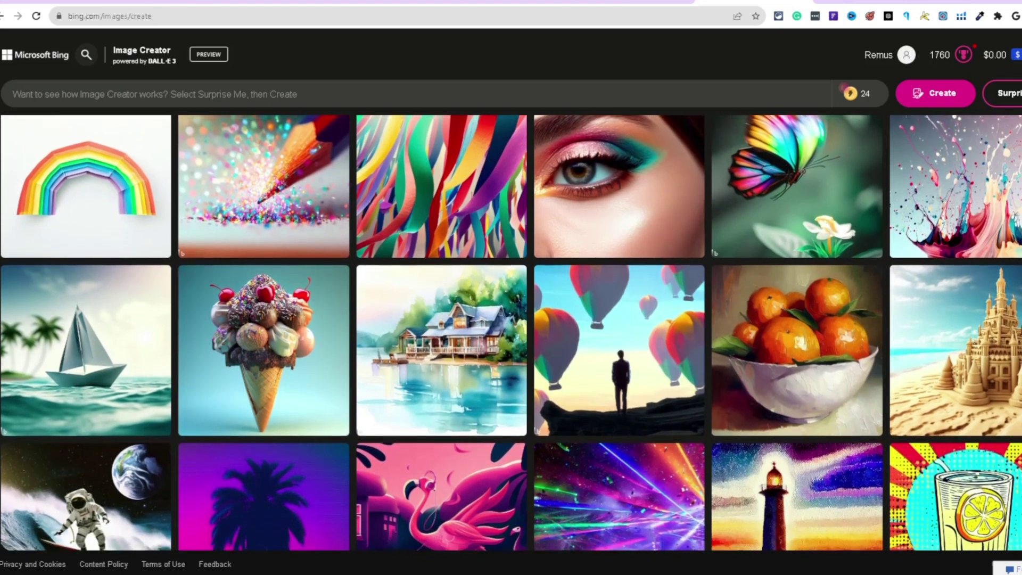
scroll(511, 332, "down", 1)
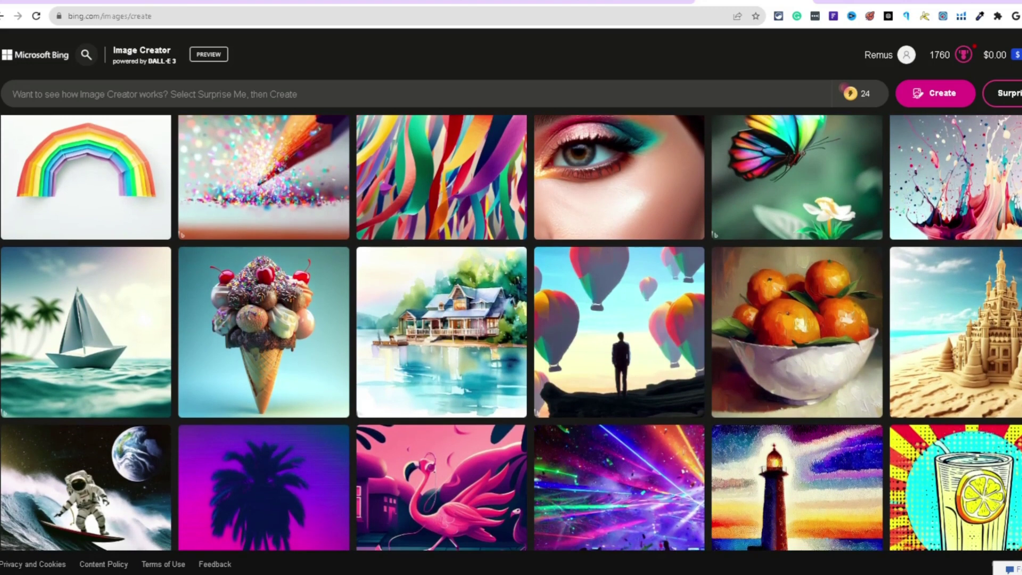
scroll(511, 332, "down", 1)
scroll(511, 332, "down", 4)
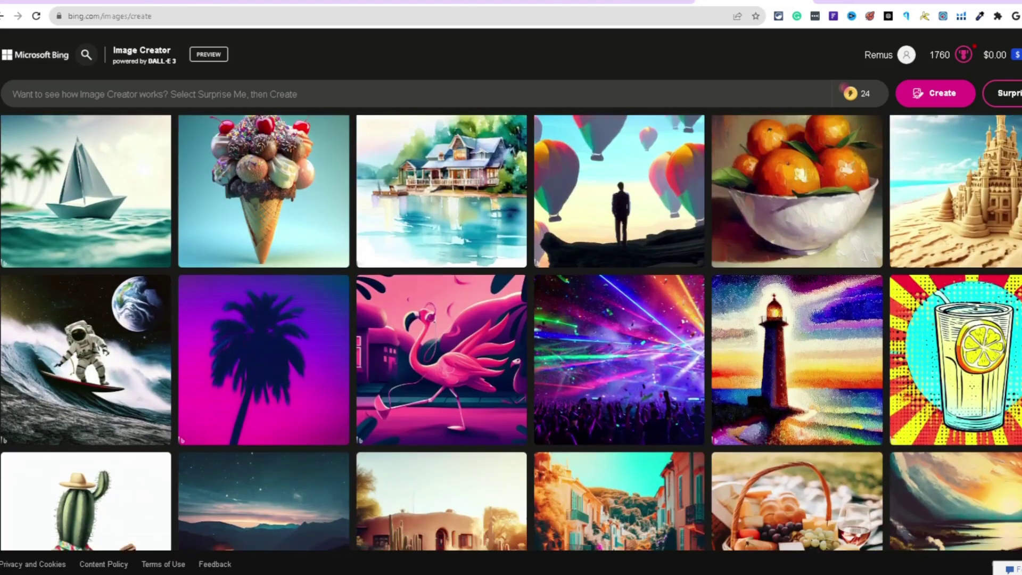
scroll(511, 332, "down", 1)
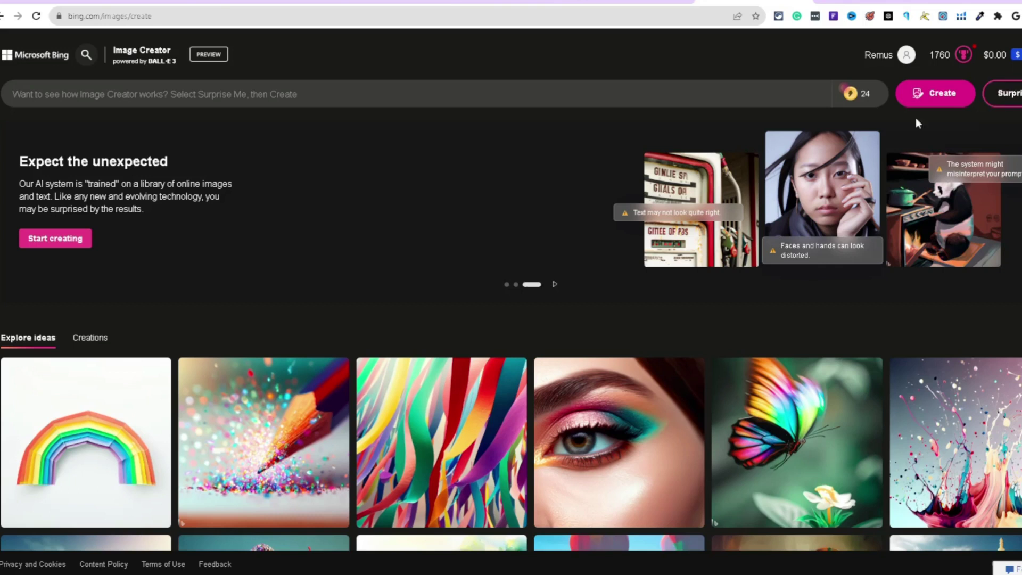
- Check how many fast-generation boosts are available for today
left_click(546, 84)
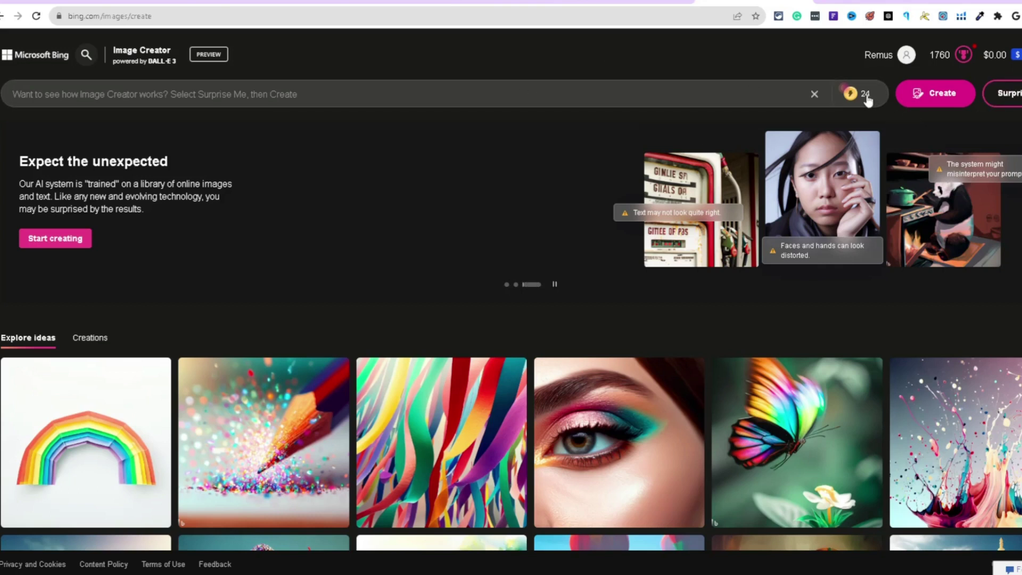
mouse_move(852, 95)
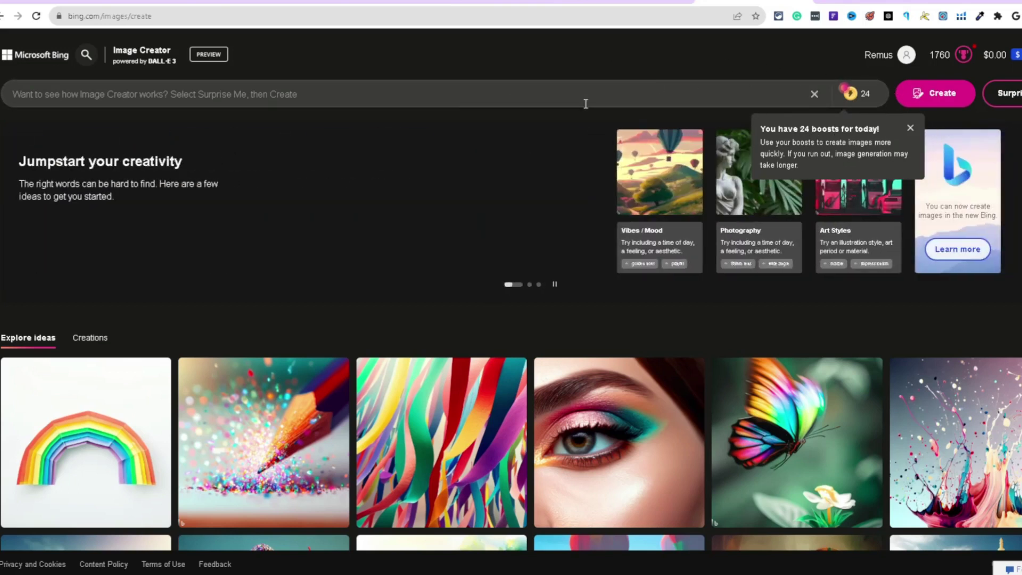
left_click(347, 96)
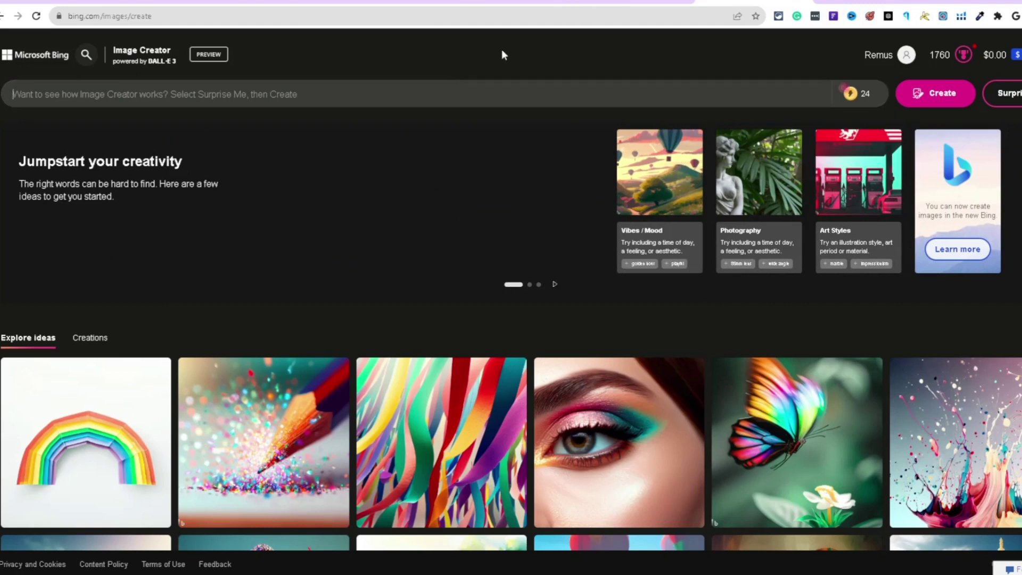
- Enter the image prompt "Santa skateboarding with a boombox on his shoulder, Gold chains on santas neck,"
type("Santa")
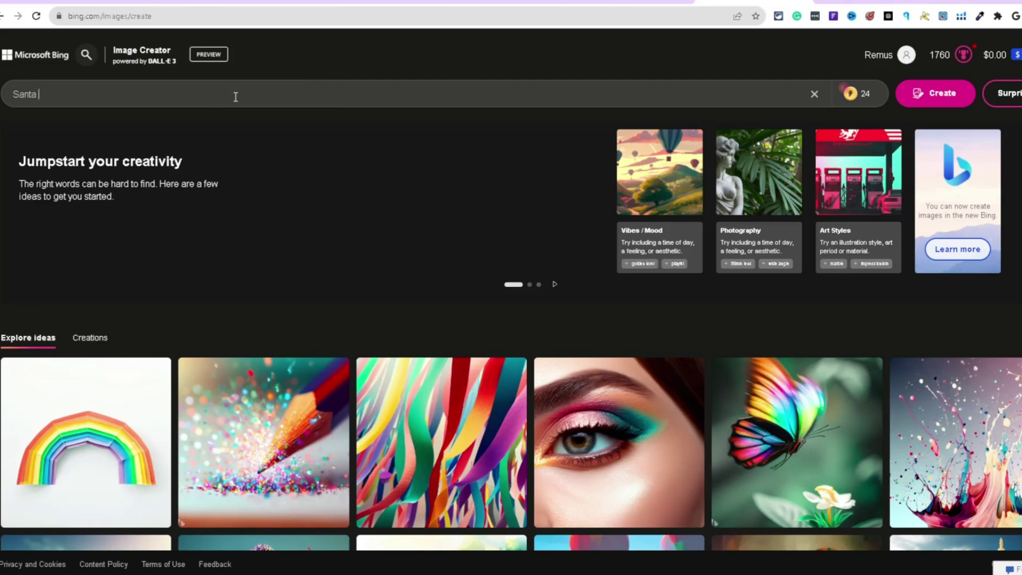
type("skate")
type("boarding with")
type("h")
key("BackSpace")
key("BackSpace")
type("h a ")
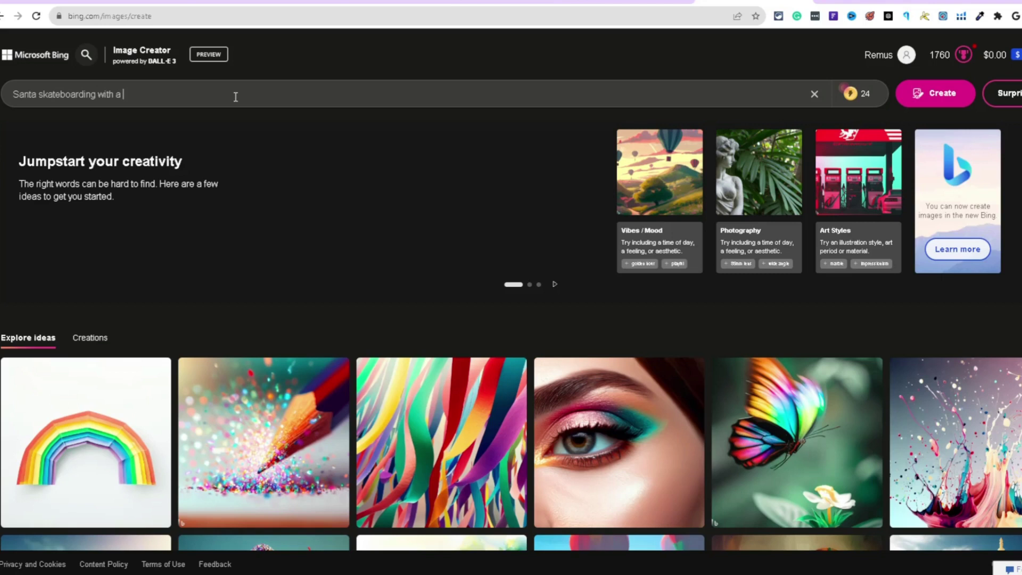
type("boombox on his shoul")
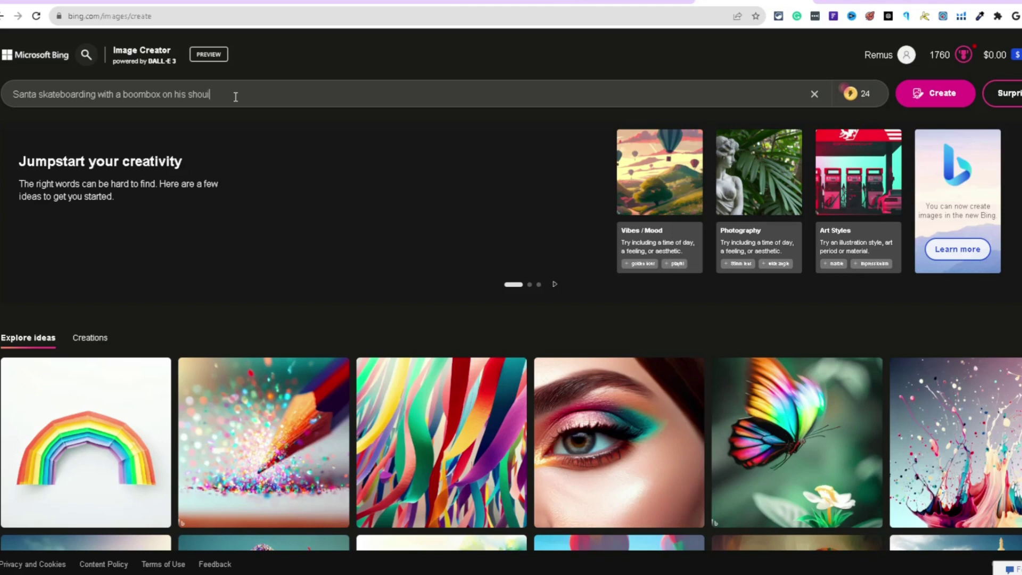
type("der, Gooo")
key("BackSpace")
key("BackSpace")
type("ld chains on santas neck, ")
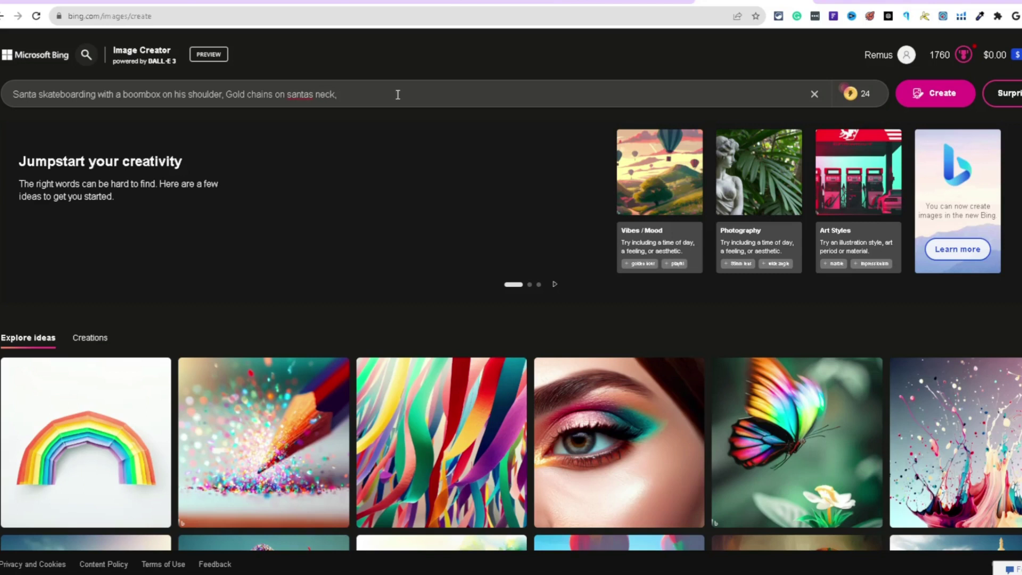
- Add "Vector T-shirt" to the end of the prompt and generate the images
type("Vector T-shirt")
key("BackSpace")
key("BackSpace")
key("BackSpace")
key("BackSpace")
key("BackSpace")
key("BackSpace")
type("-shirt")
left_click_drag(397, 94, 339, 94)
left_click(394, 86)
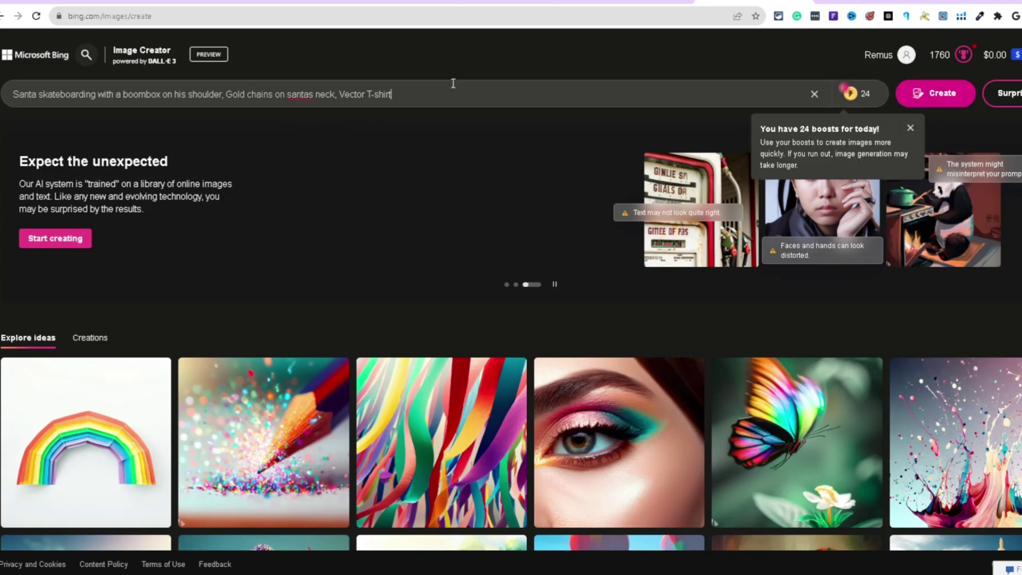
left_click(900, 87)
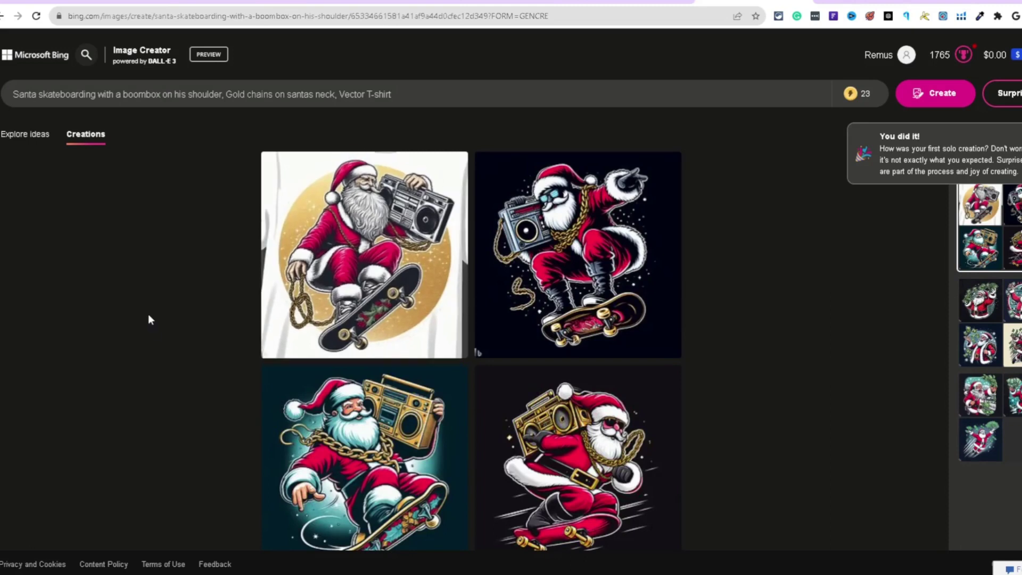
- View each of the four generated vector T-shirt Santa images at full size
left_click(326, 267)
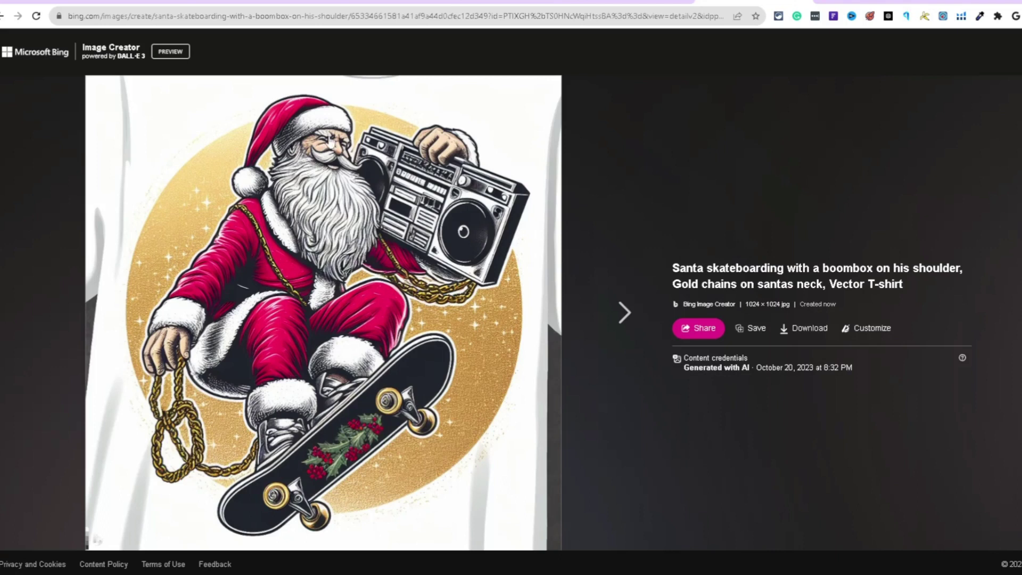
key("Right")
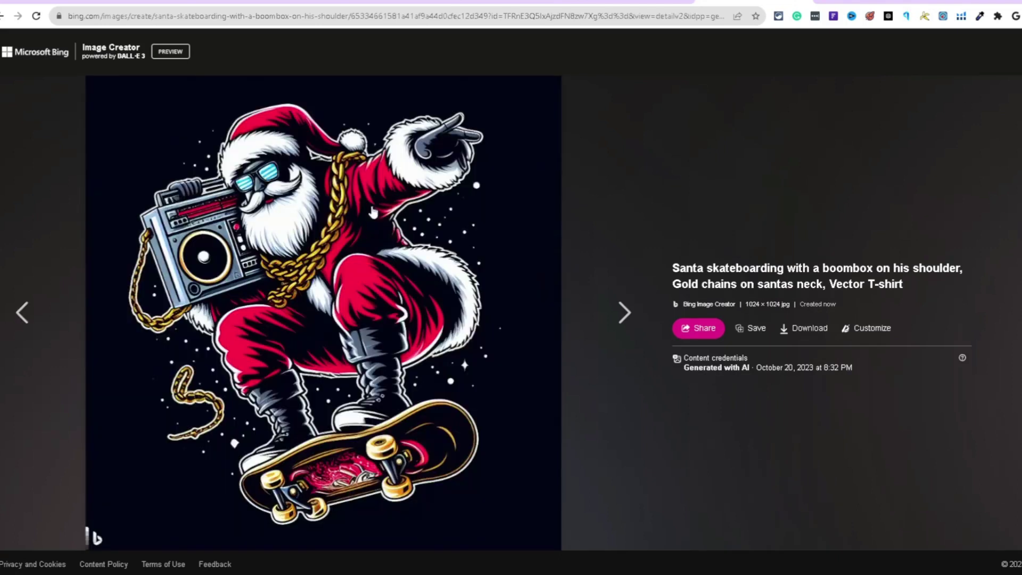
key("Right")
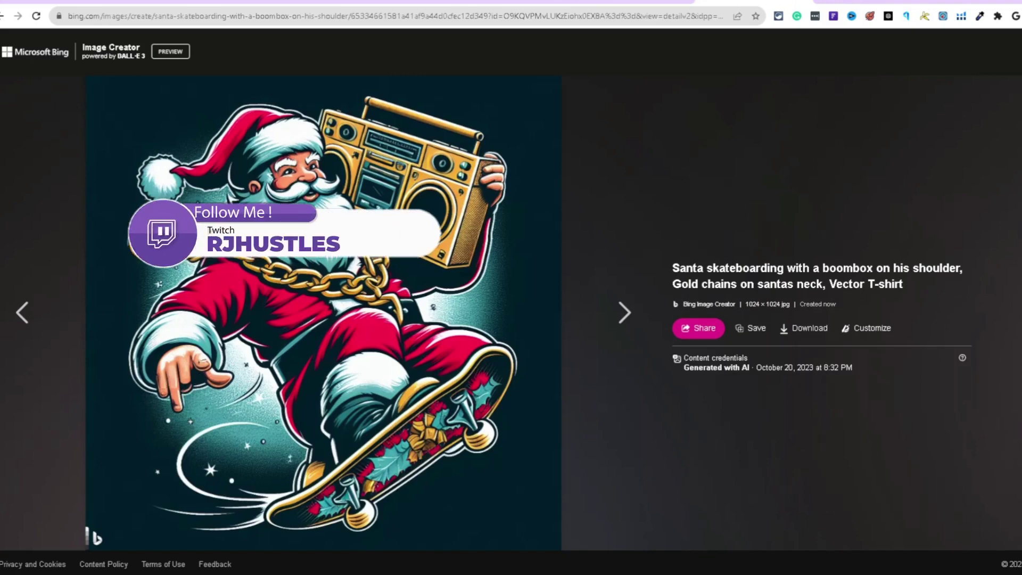
key("Right")
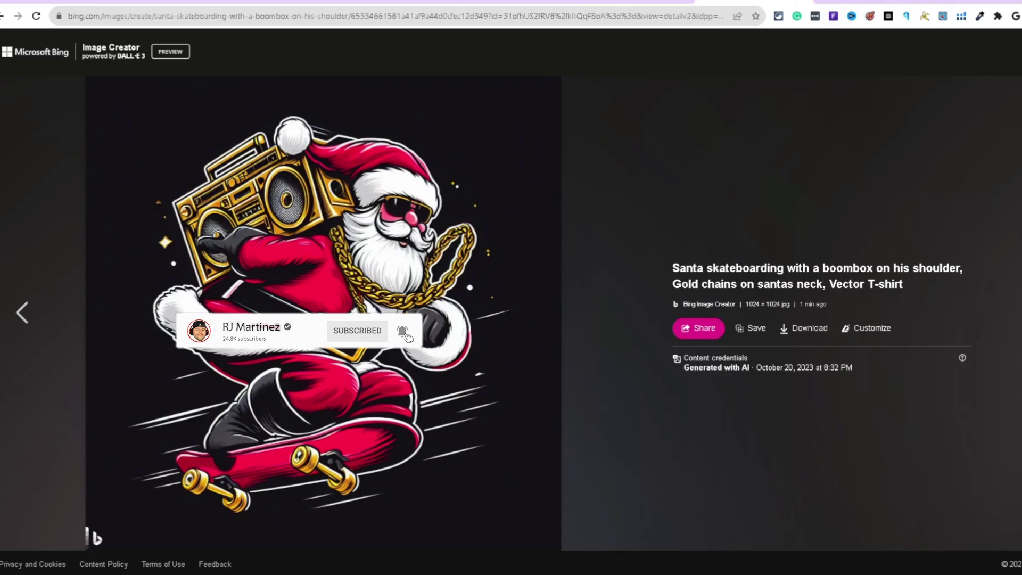
- Replace "T-shirt" with "sticker" at the end of the prompt and generate new images
key("Escape")
left_click_drag(366, 94, 411, 93)
key("BackSpace")
type("sticker")
key("Return")
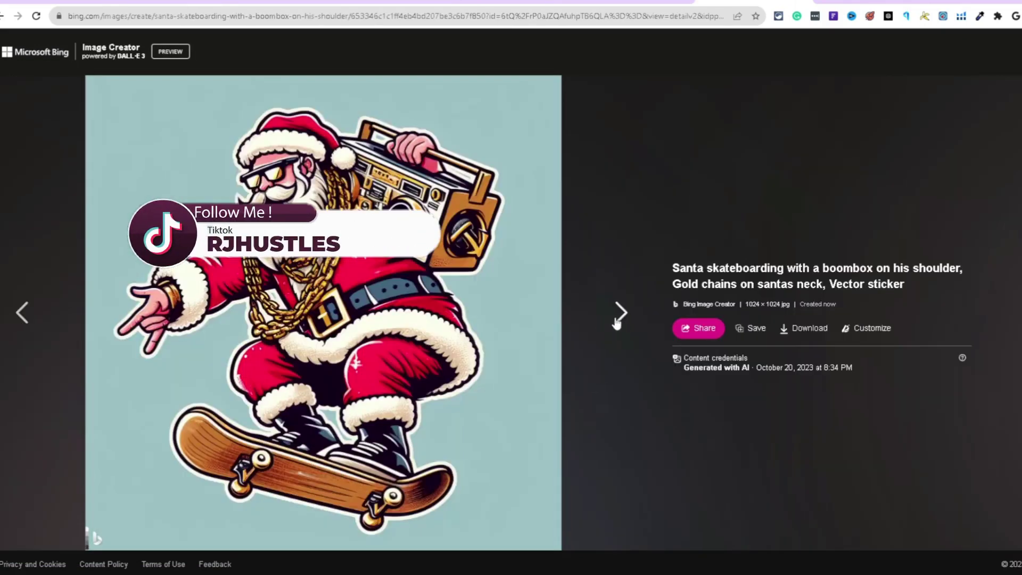
- Examine the generated vector sticker Santa images at full size and return to the results
left_click(627, 312)
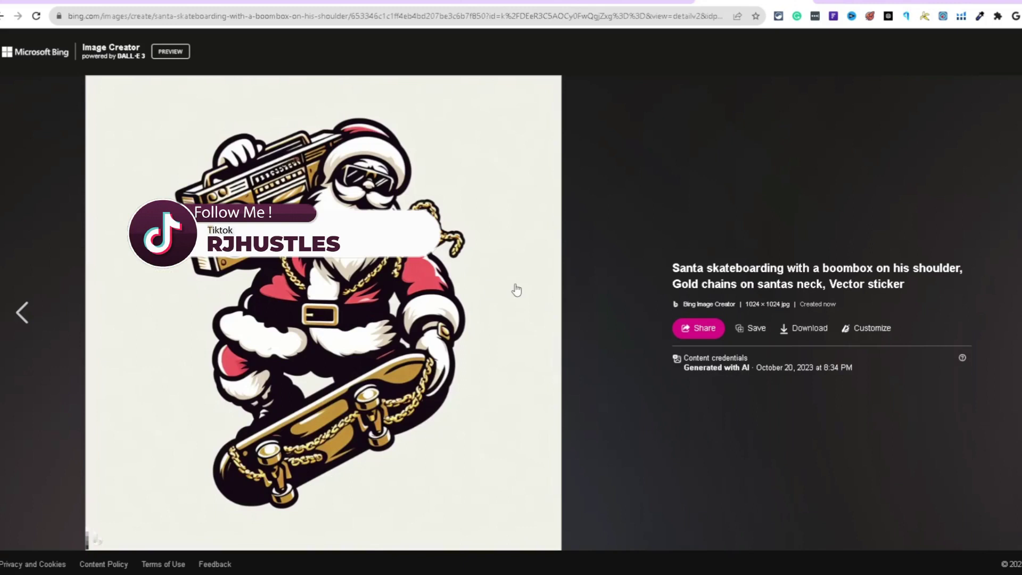
left_click(40, 320)
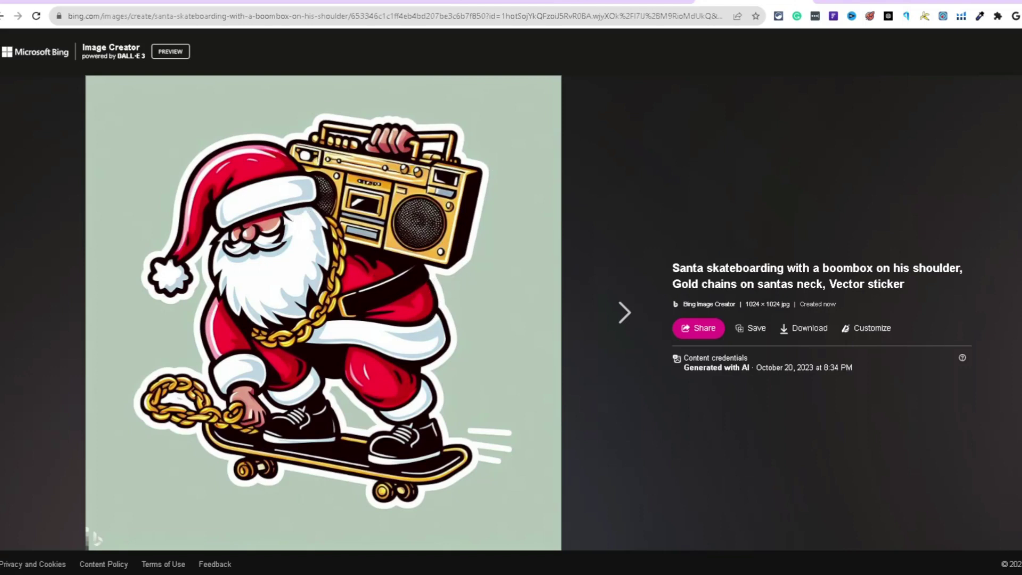
left_click(1012, 75)
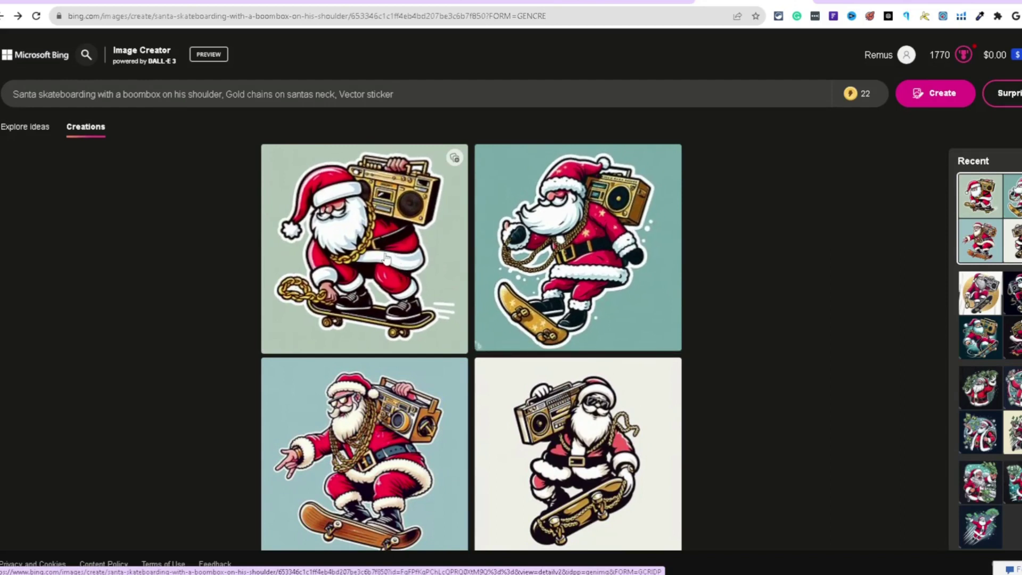
- Replace "Vector sticker" with "black background, sticker" in the prompt and generate new images
left_click_drag(337, 93, 412, 93)
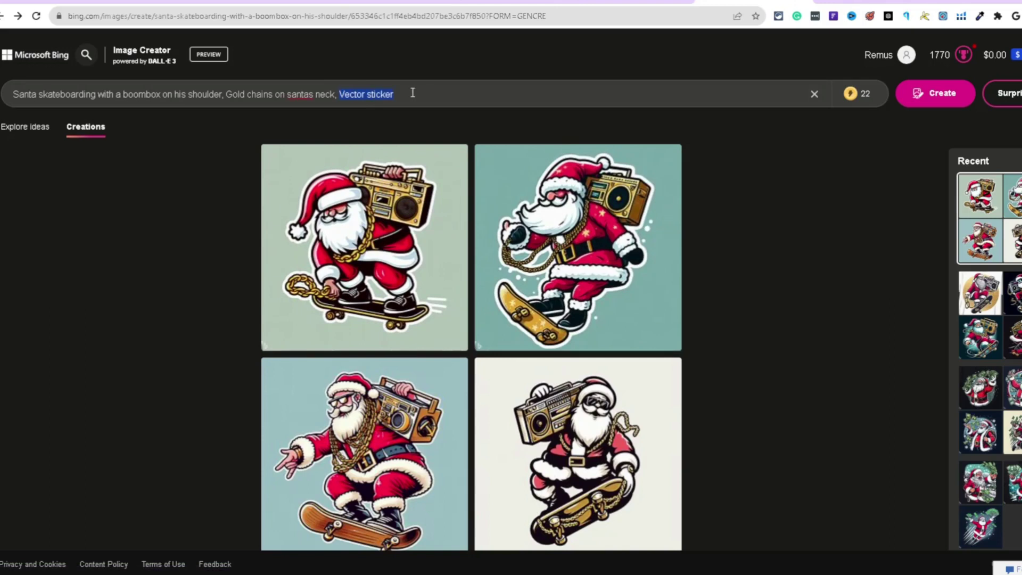
key("BackSpace")
type("round,")
key("Return")
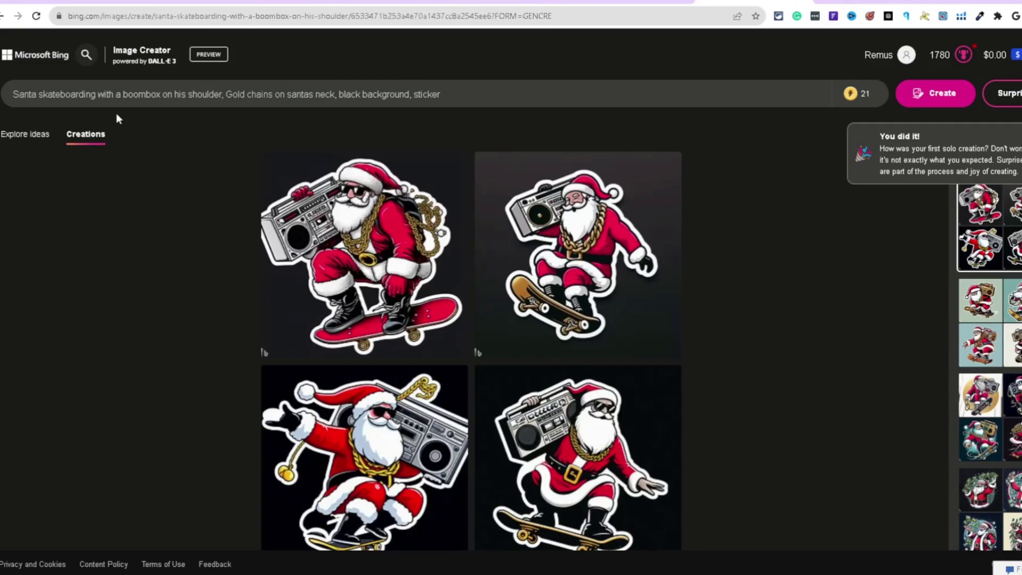
- Replace "skateboarding" with "surfing" in the prompt
double_click(68, 92)
type("surfing")
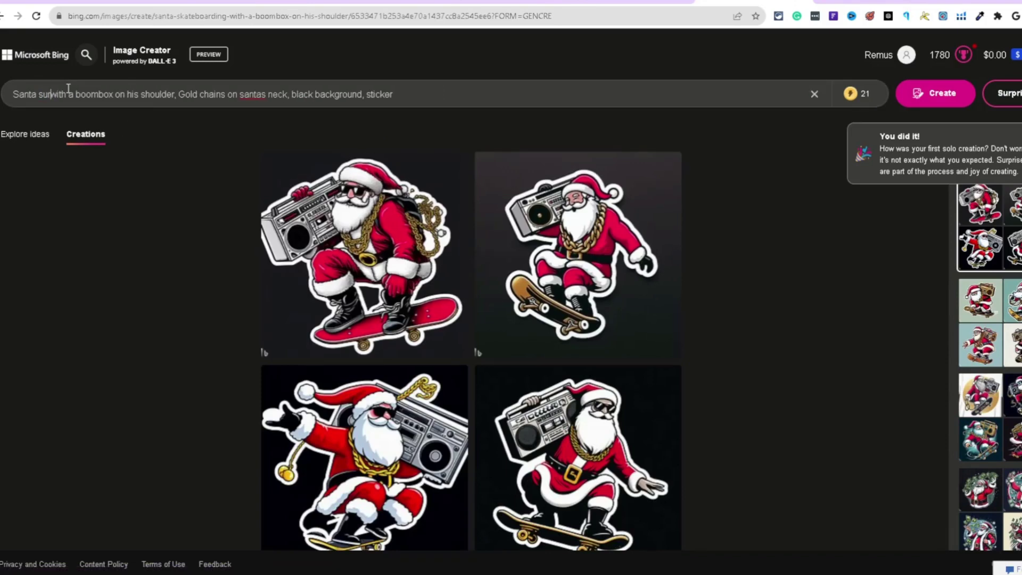
- Examine the skateboarding Santa stickers on black background at full size and return to the results
left_click(362, 240)
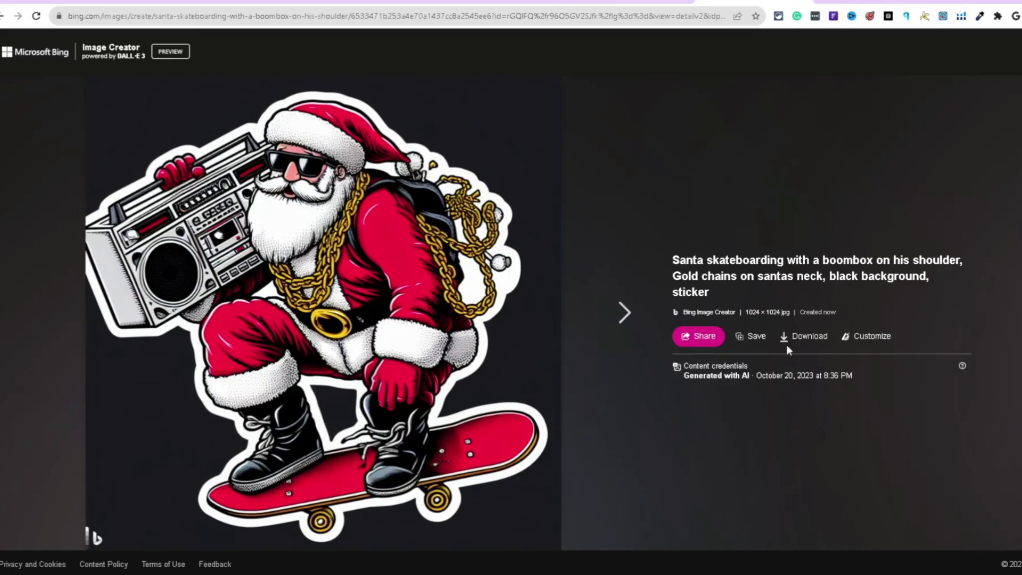
left_click(618, 314)
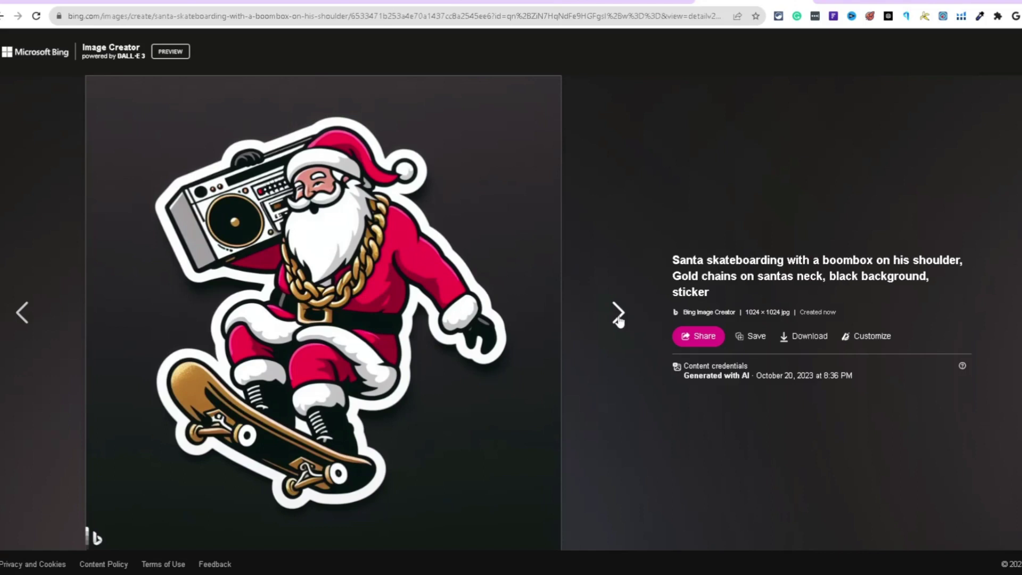
left_click(618, 317)
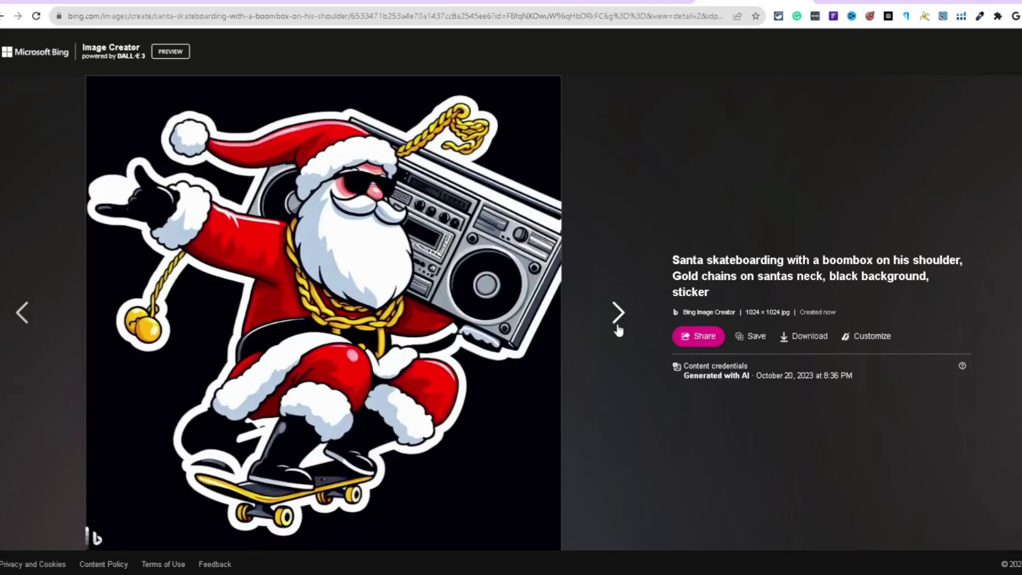
left_click(620, 322)
key("Escape")
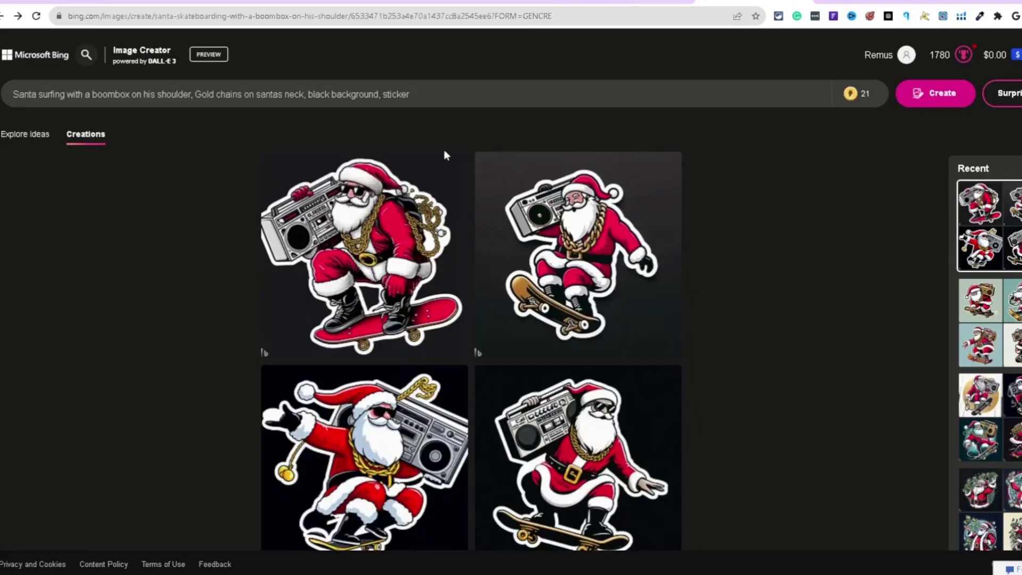
- Generate images from the surfing Santa prompt and view the first result at full size
left_click(953, 103)
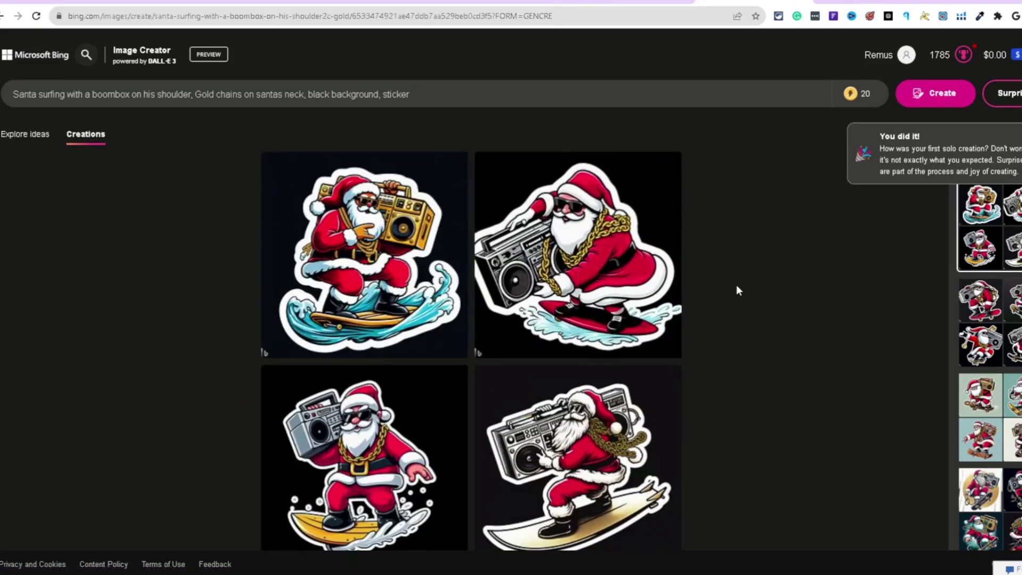
left_click(618, 311)
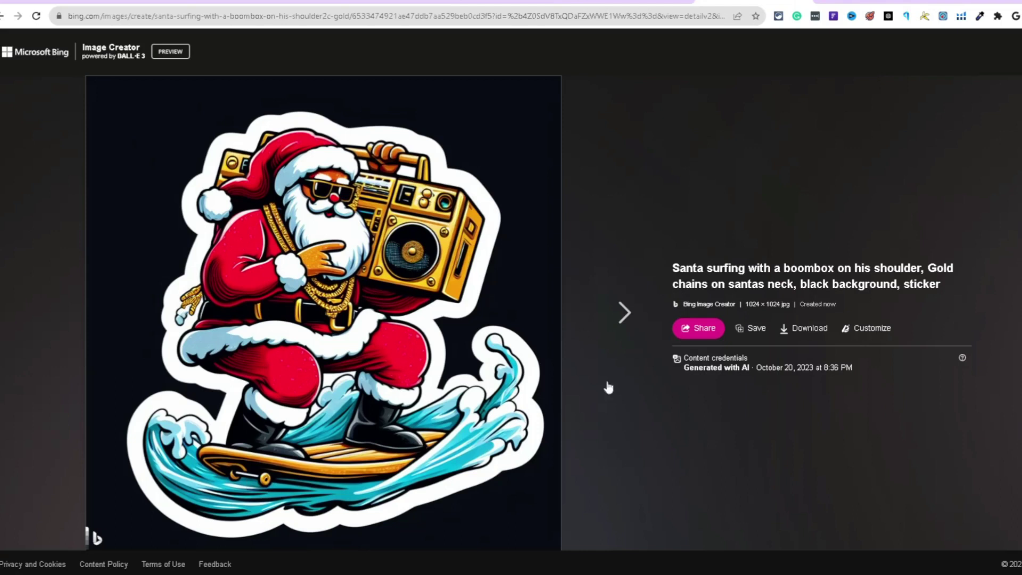
- Examine the remaining surfing Santa stickers on black background at full size, one after another
left_click(616, 317)
left_click(1010, 75)
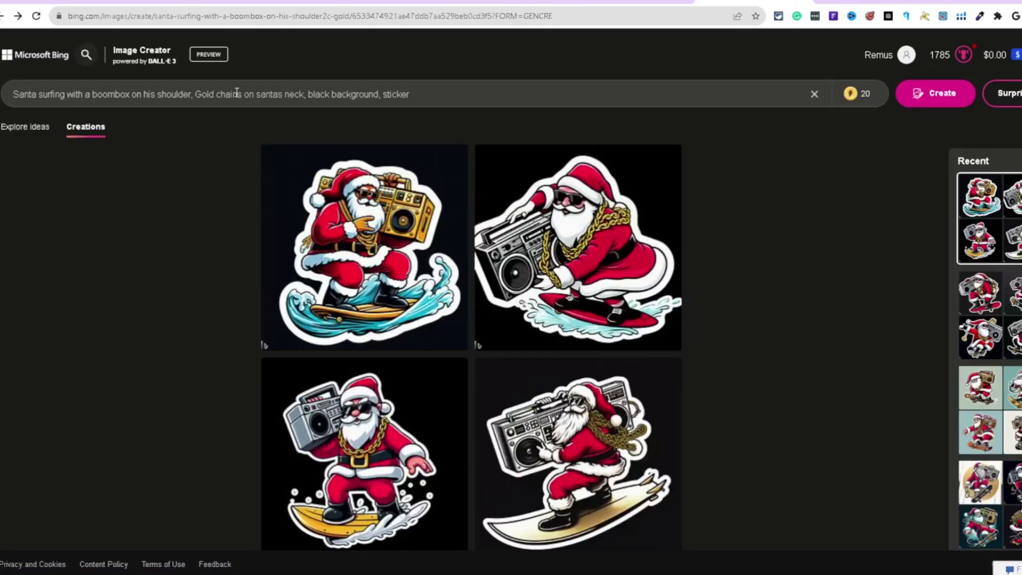
left_click(646, 244)
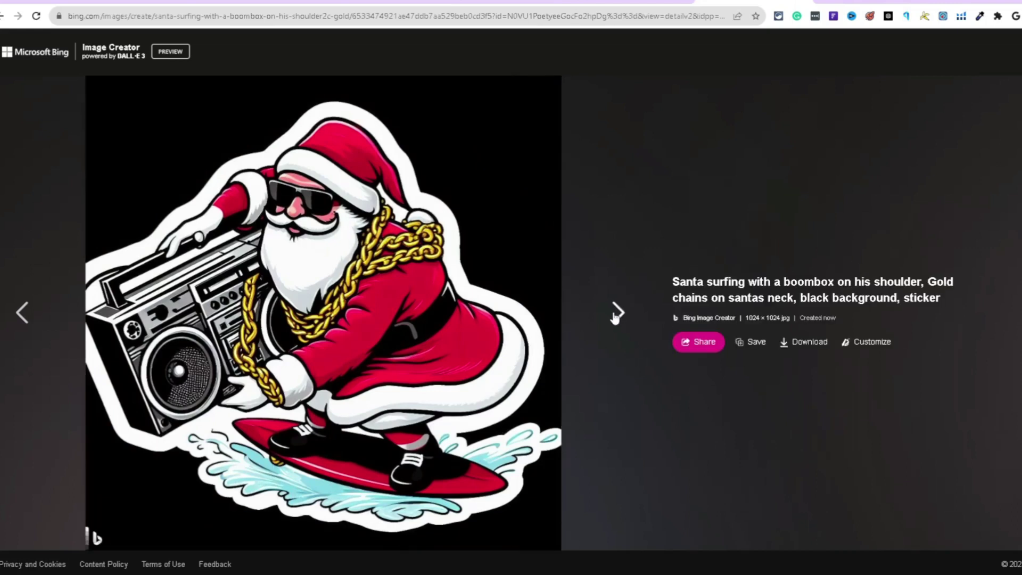
left_click(616, 318)
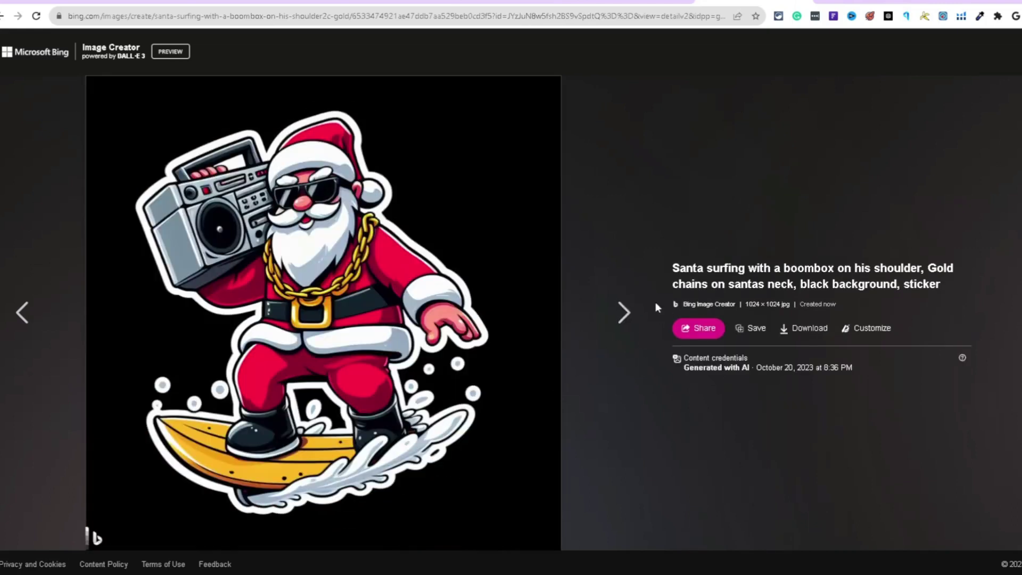
left_click(620, 313)
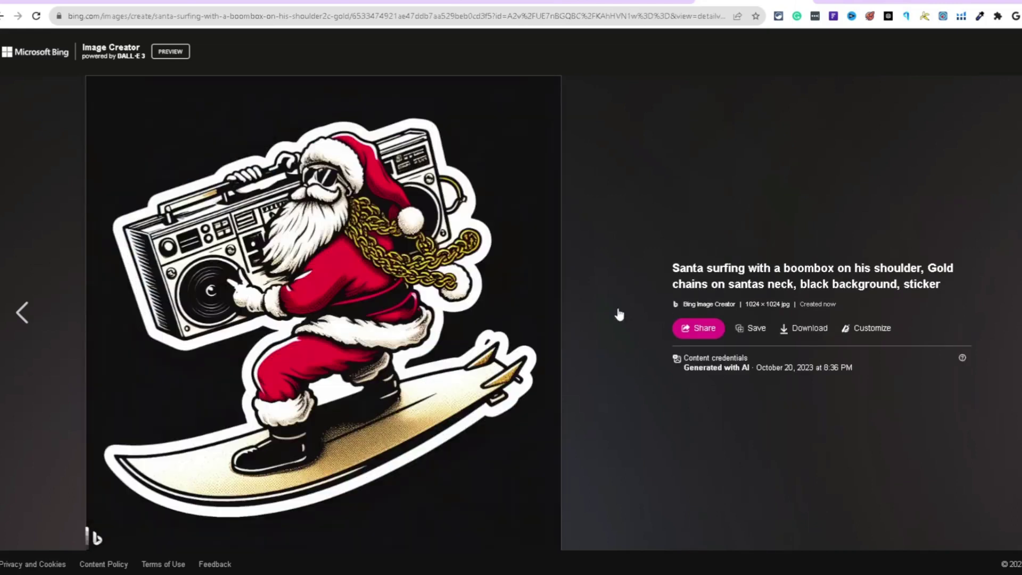
- Return to the skateboarding Santa results on black background and download the first sticker, the one on a red skateboard
left_click(576, 381)
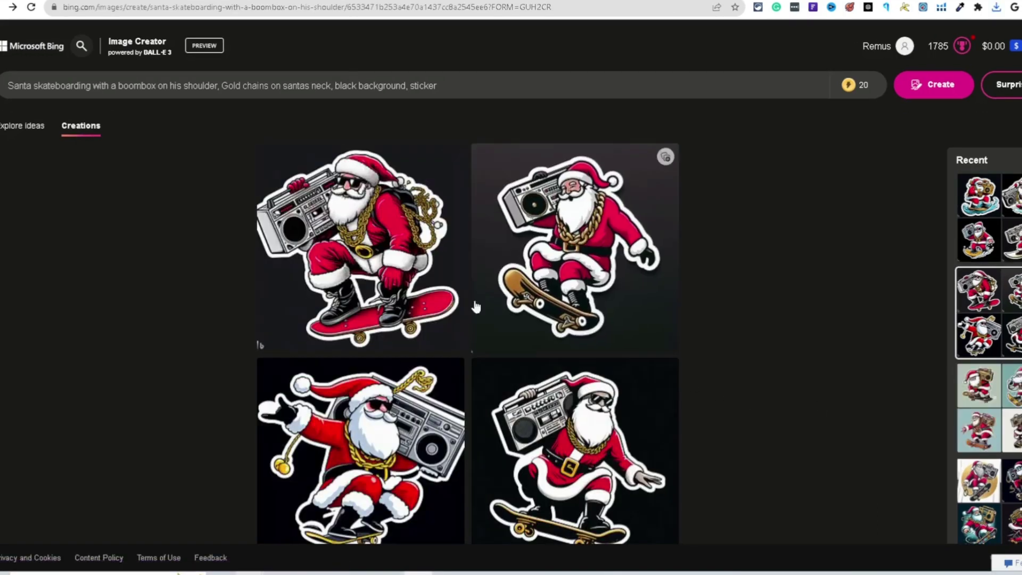
left_click(624, 298)
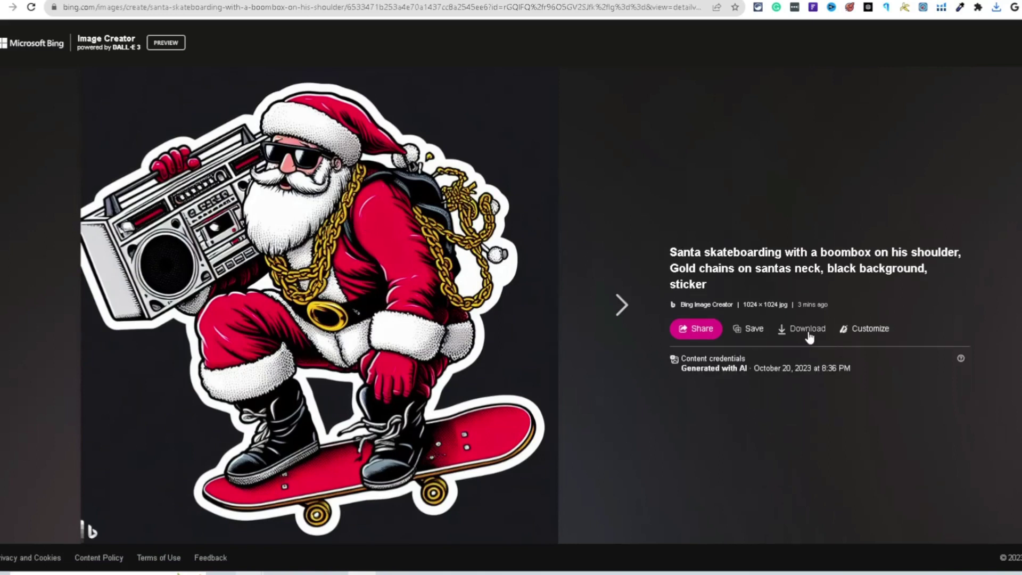
left_click(809, 330)
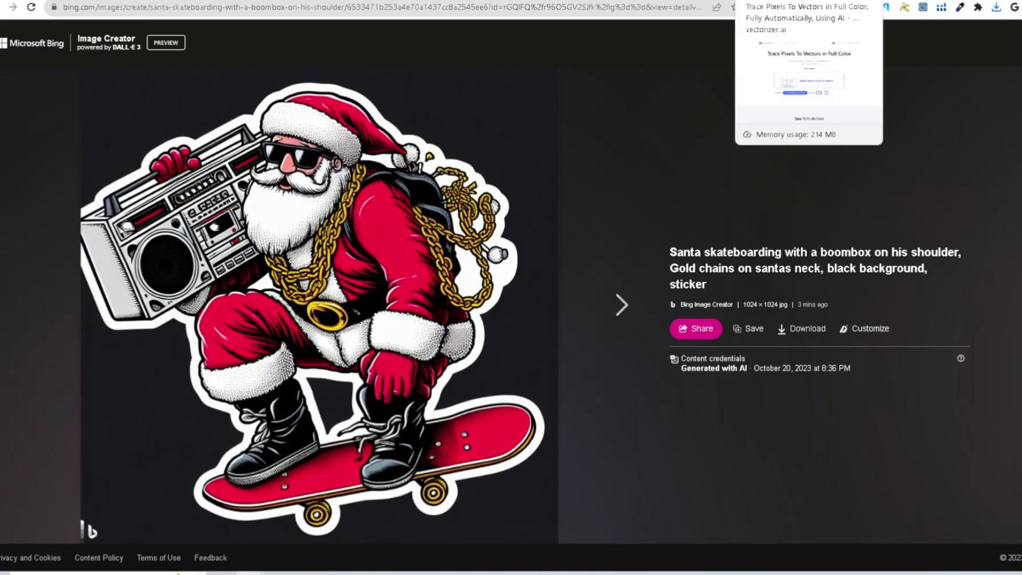
- Upload the downloaded skateboarding Santa image to Vectorizer.AI and open the download options for the vectorized result
left_click(772, 0)
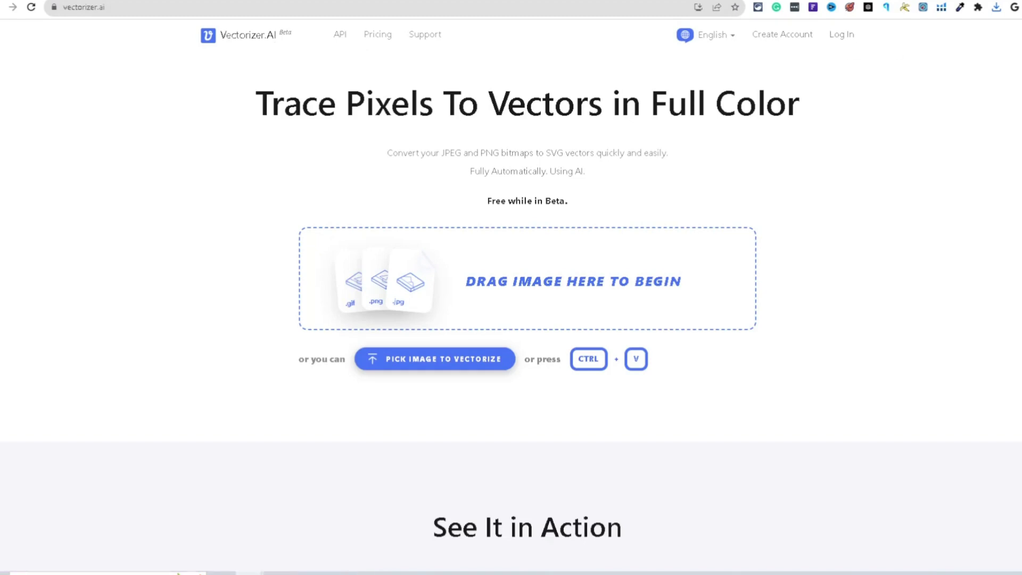
key("alt+Tab")
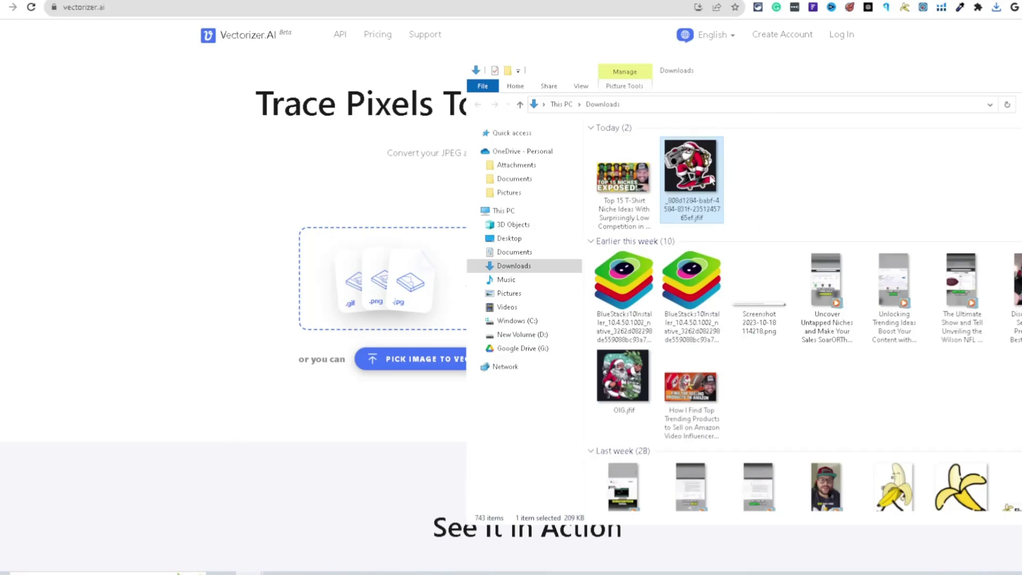
left_click_drag(702, 170, 391, 278)
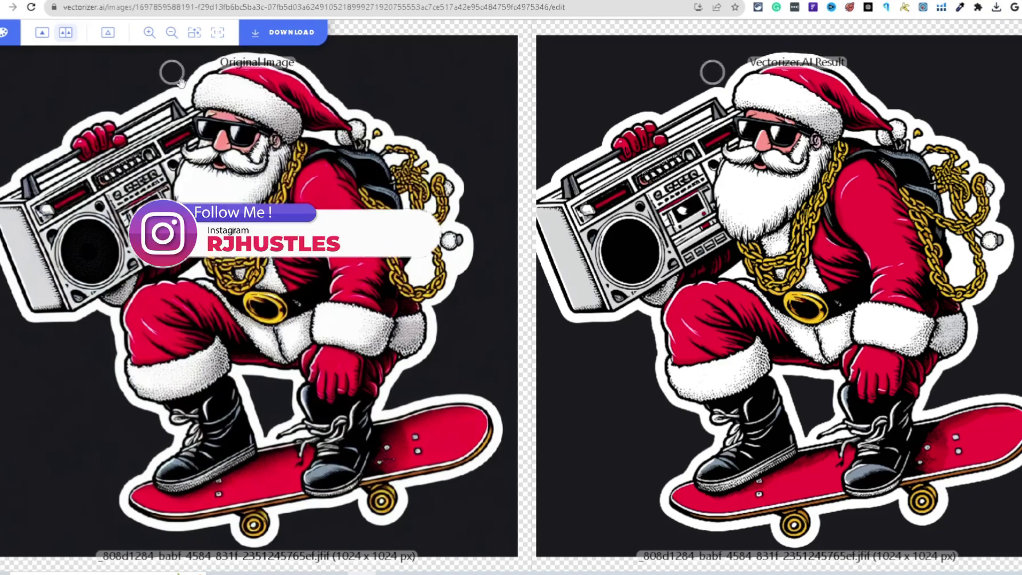
left_click(293, 41)
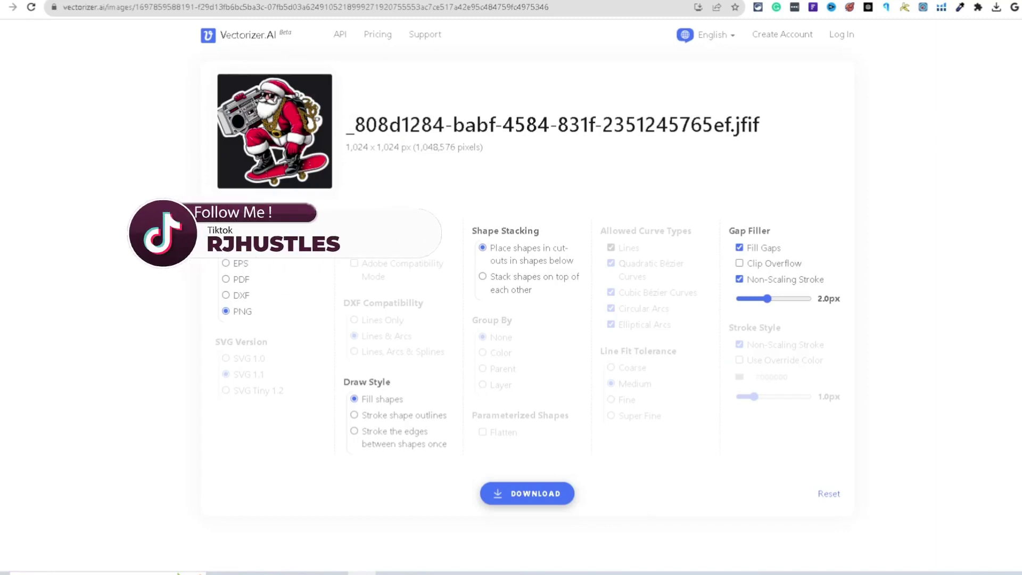
- Try the SVG, EPS, DXF and PNG file formats in the download options, ending on SVG
left_click(226, 247)
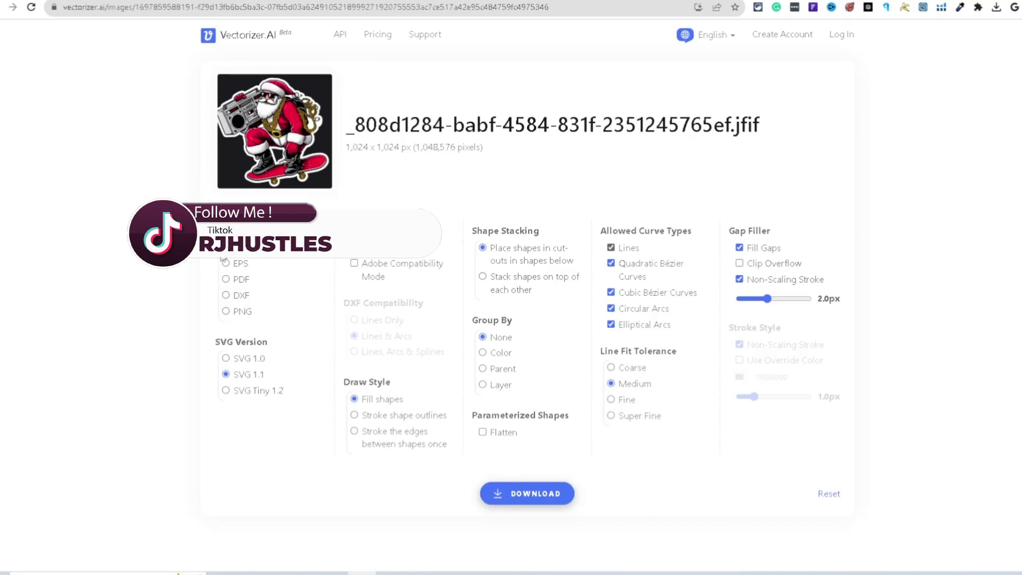
left_click(227, 262)
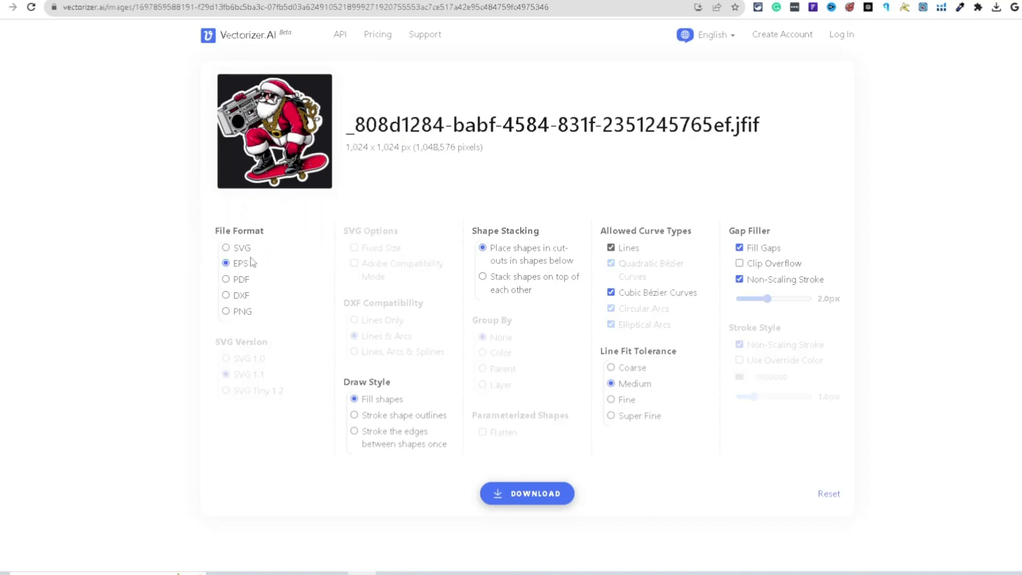
left_click(226, 296)
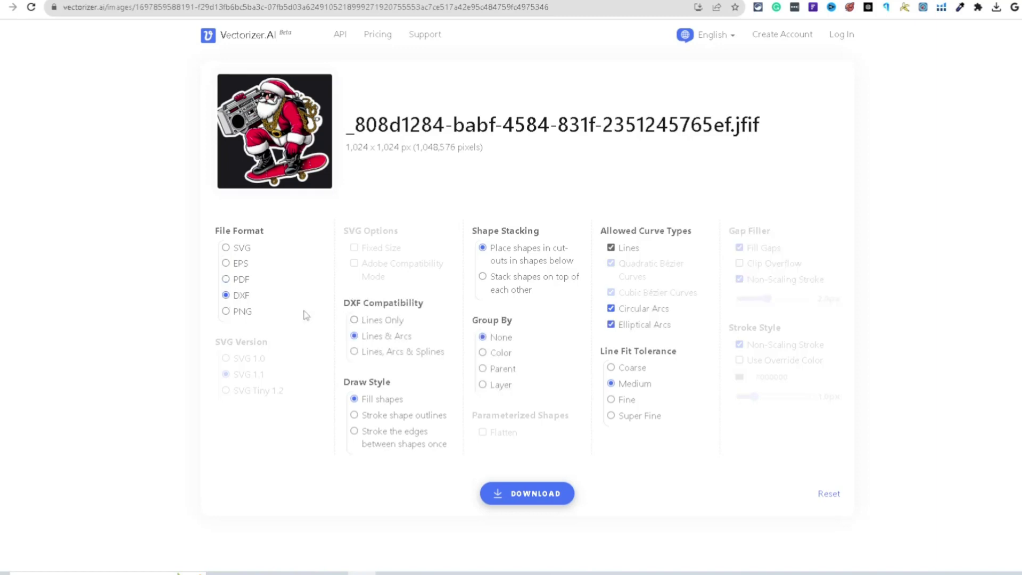
left_click(228, 313)
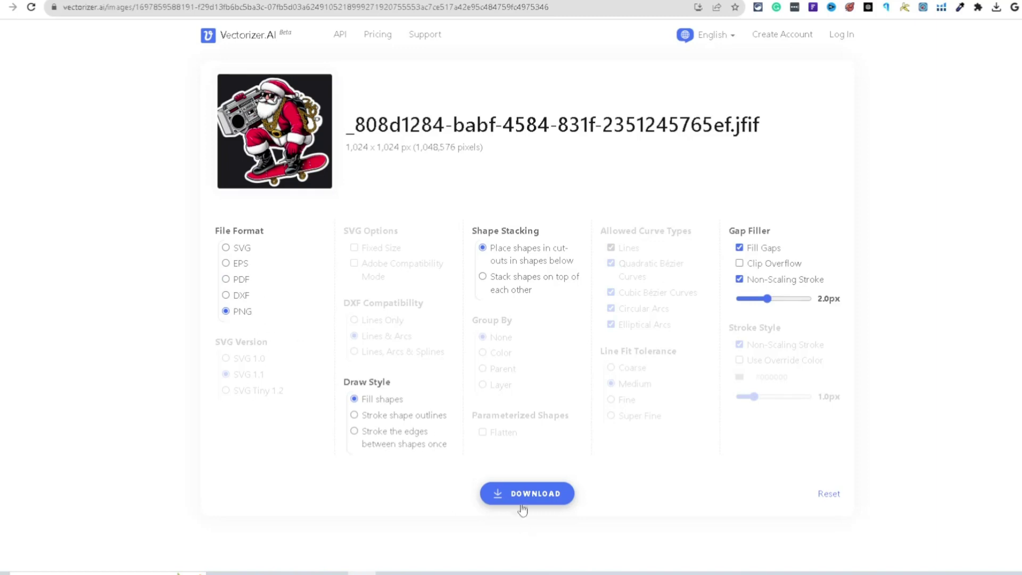
left_click(227, 248)
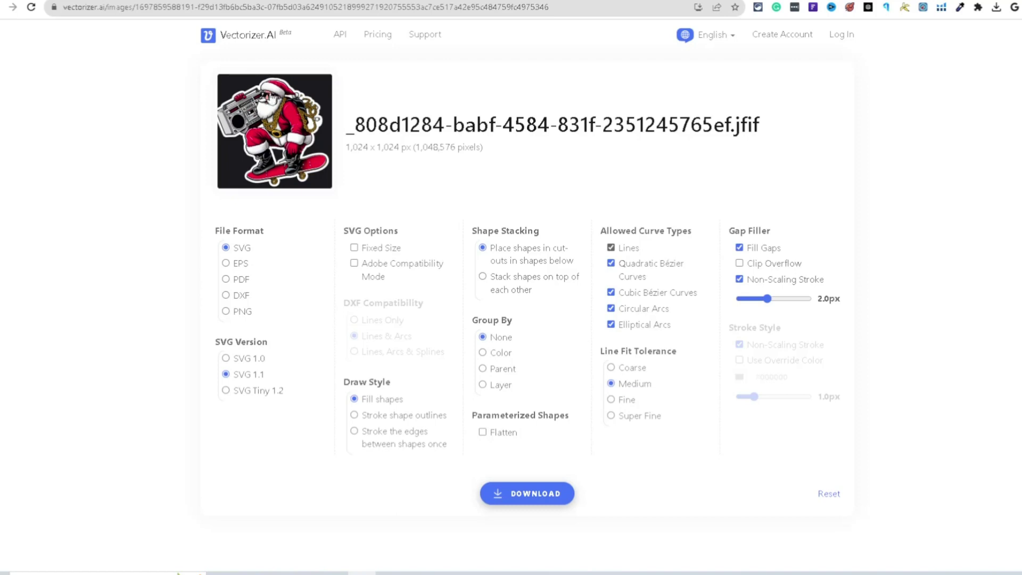
- Download the vectorized Santa as PNG and open the file from the Downloads folder to view it
left_click(225, 311)
left_click(515, 505)
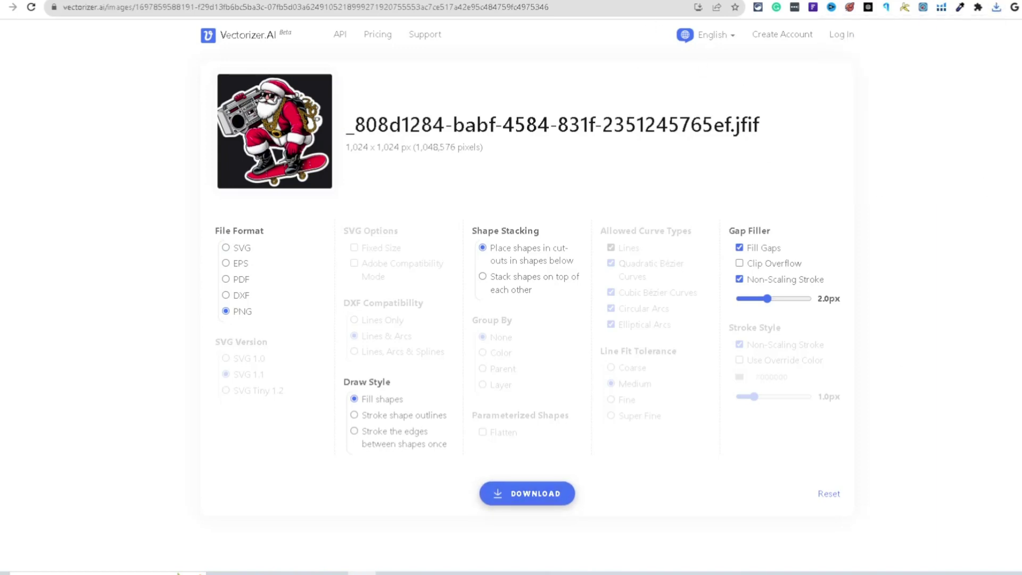
key("alt+Tab")
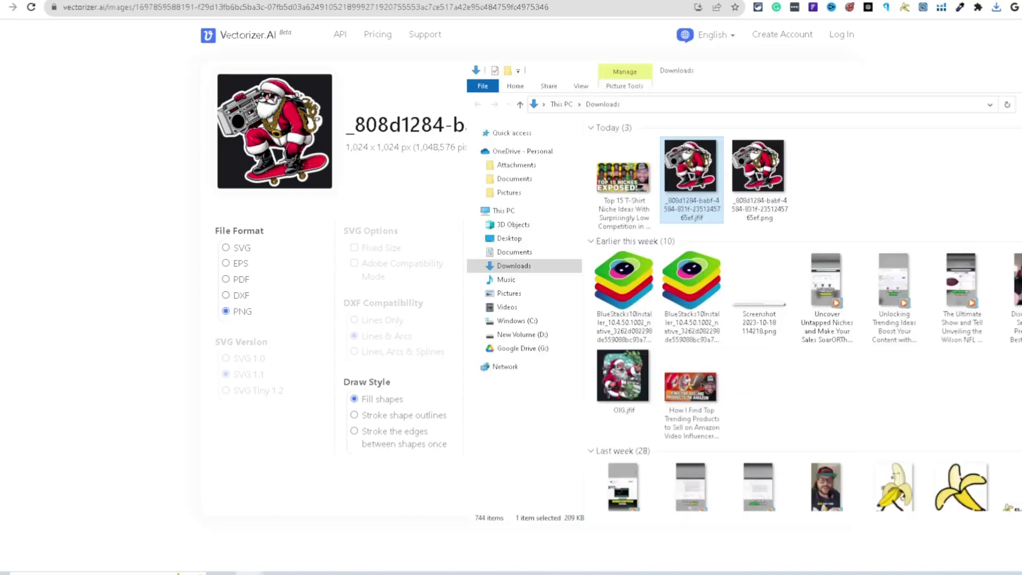
left_click(763, 186)
double_click(762, 184)
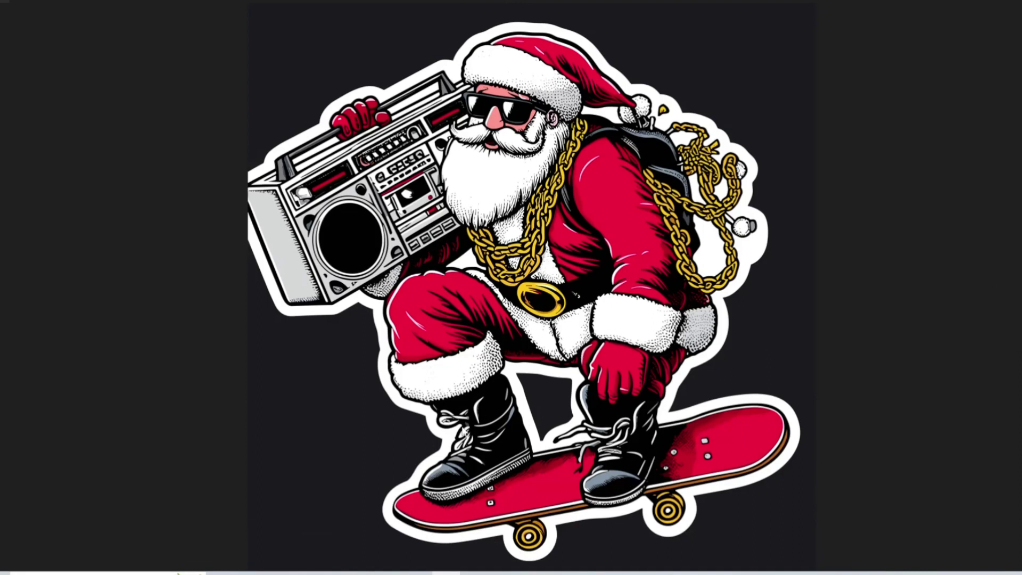
- Switch to Photopea, open the vectorized Santa PNG from the Downloads folder and remove its background
mouse_move(362, 574)
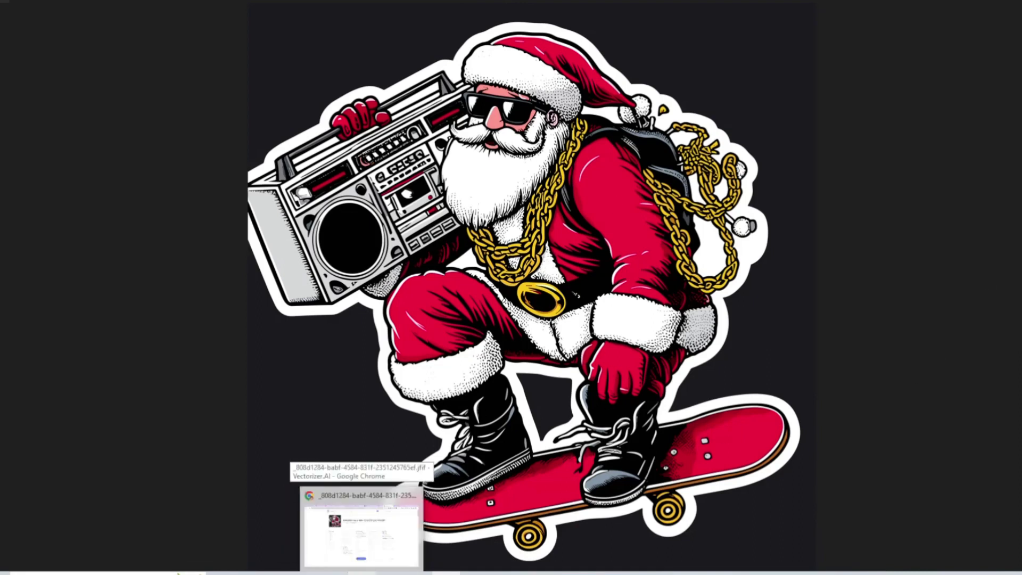
left_click(361, 532)
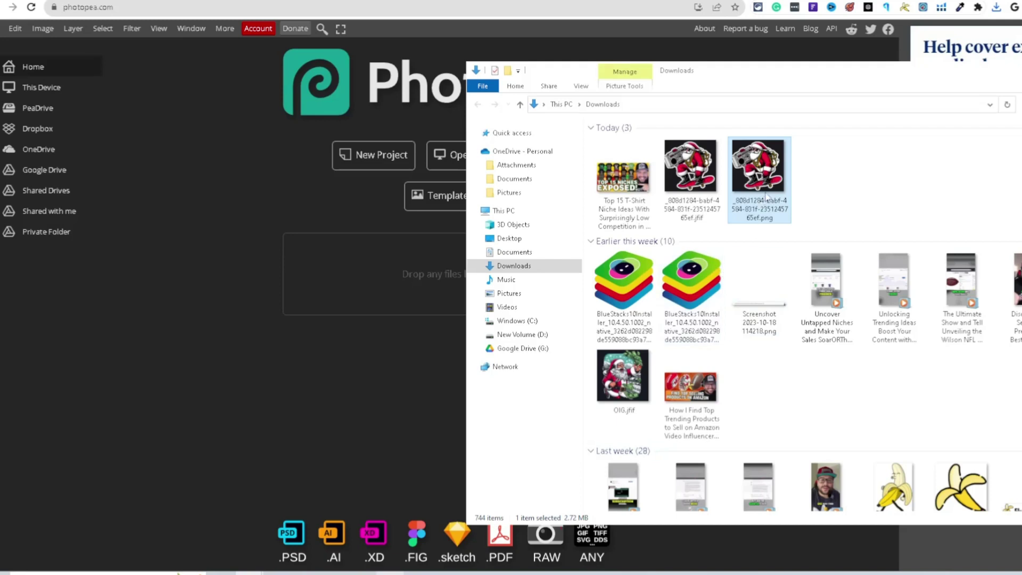
left_click_drag(770, 178, 369, 284)
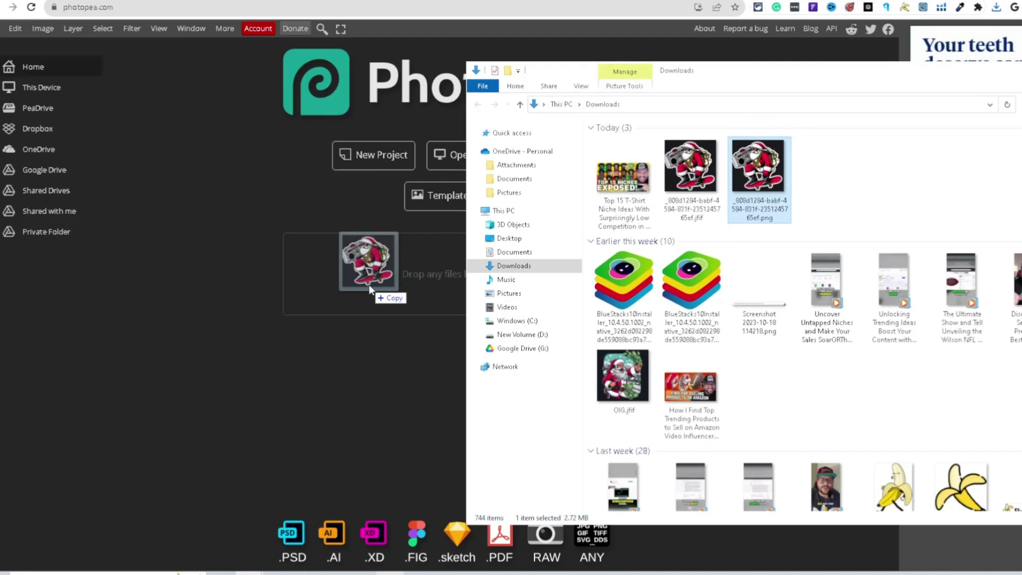
left_click_drag(369, 284, 369, 284)
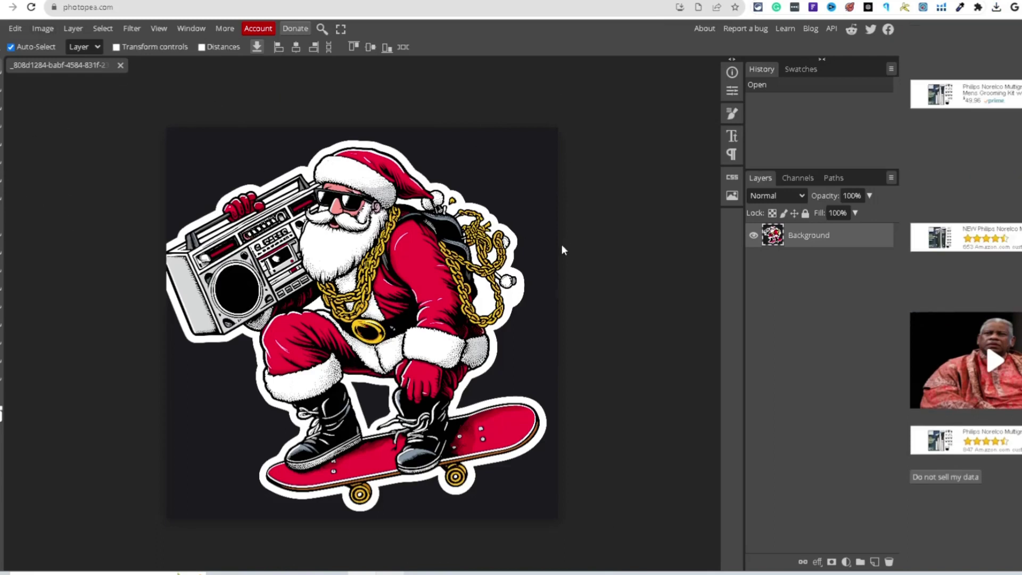
left_click(102, 28)
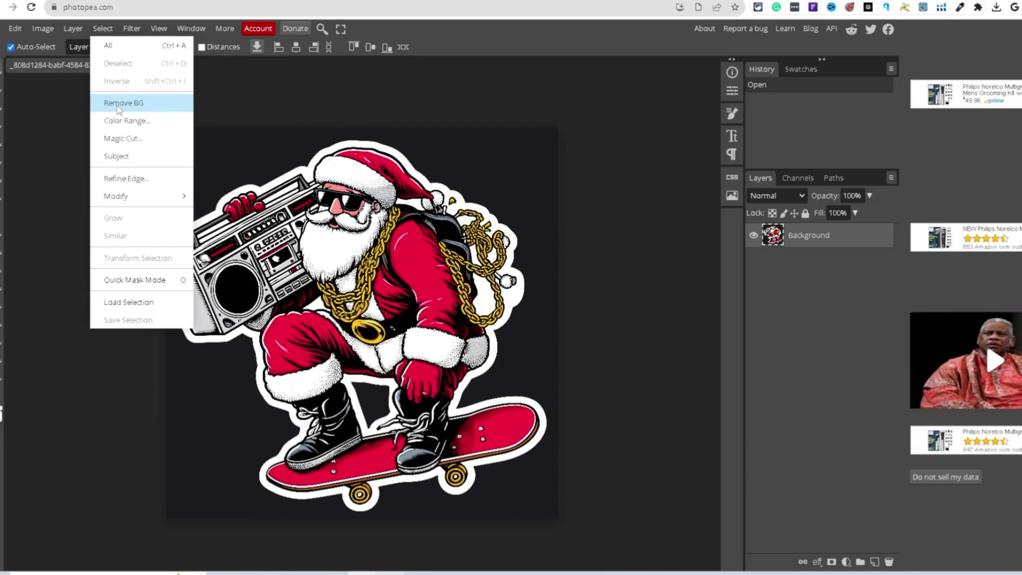
left_click(118, 106)
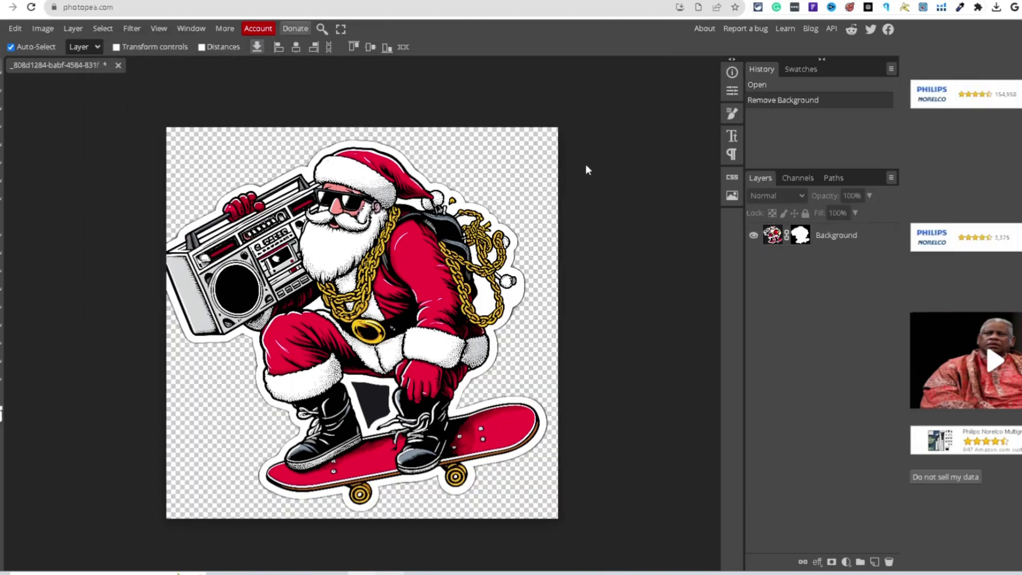
- Erase the leftover dark background patch between Santa's legs with the Magic Eraser
left_click(372, 405)
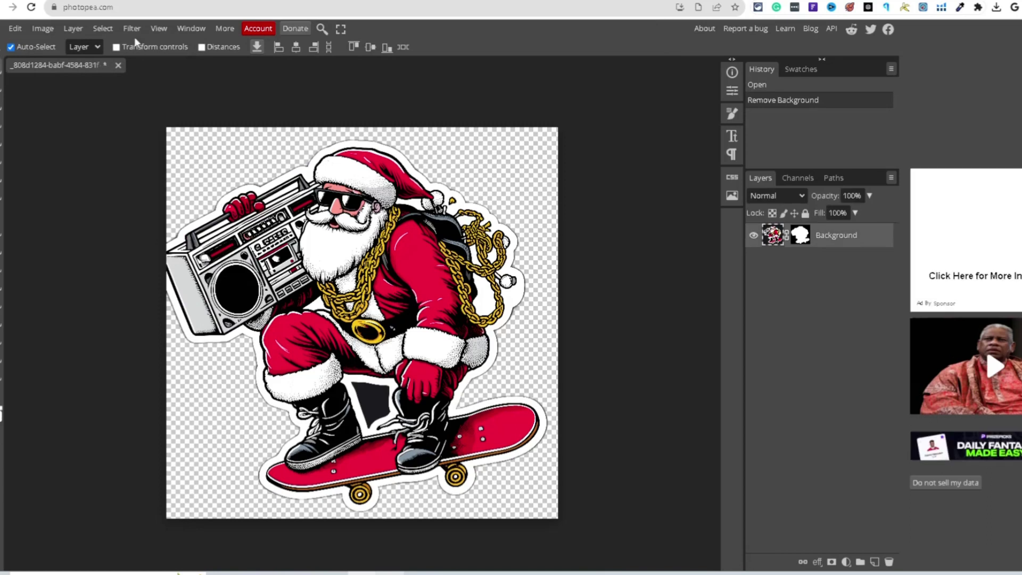
left_click(103, 28)
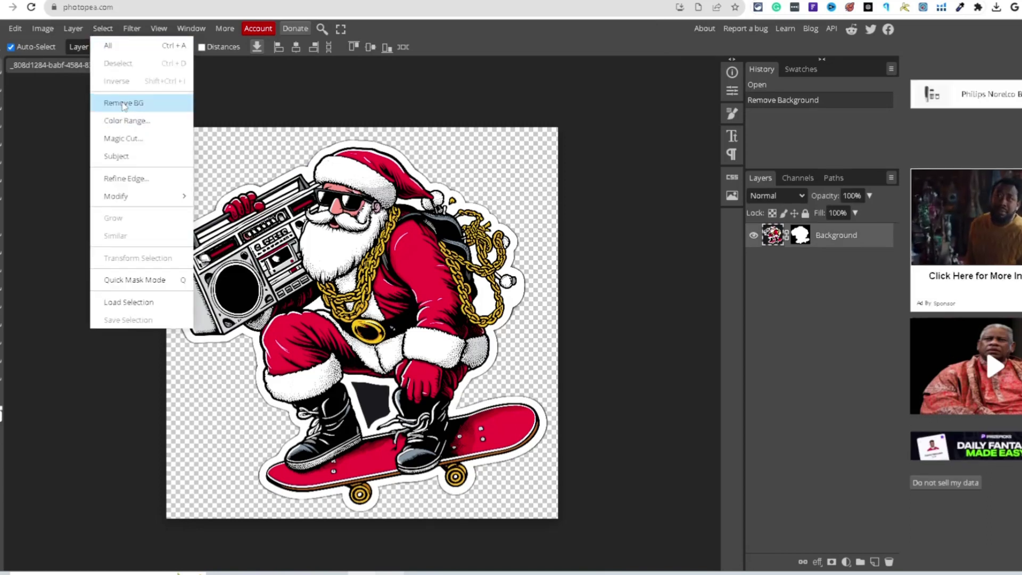
left_click(381, 399)
left_click_drag(376, 403, 382, 394)
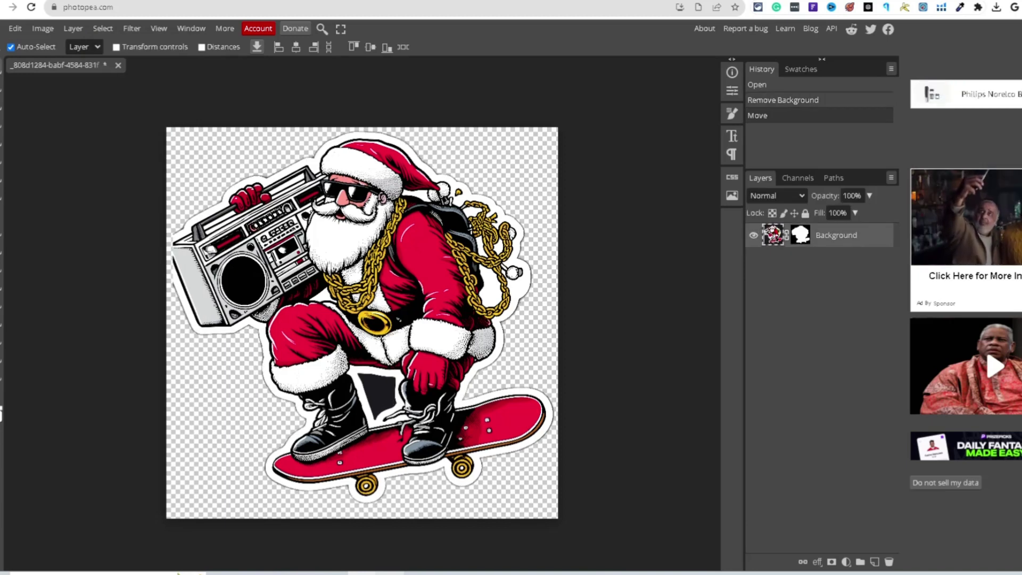
key("e")
left_click(379, 387)
right_click(2, 230)
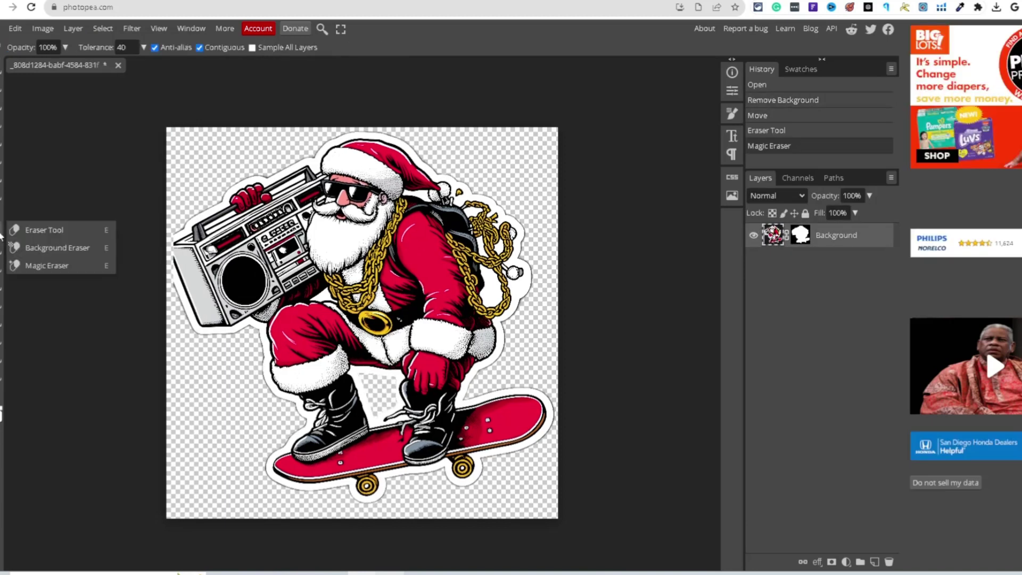
left_click(49, 266)
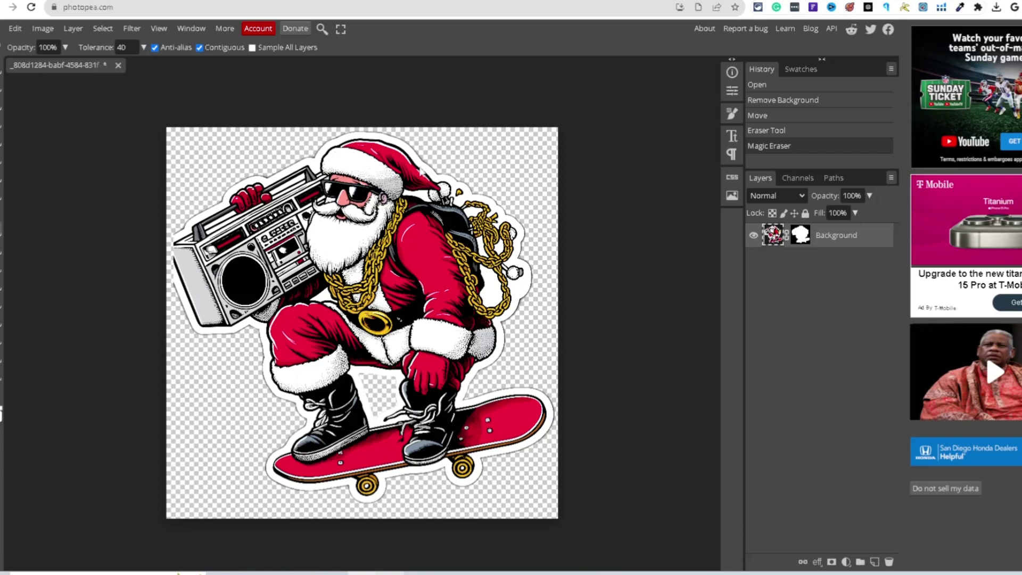
- Move the Santa artwork back to its original position on the canvas
left_click(97, 27)
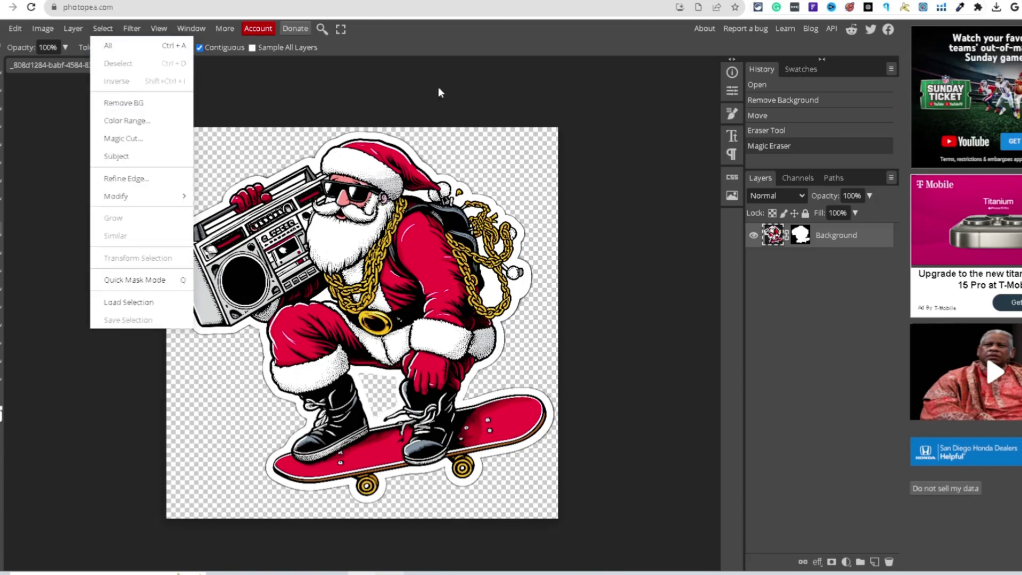
left_click(664, 117)
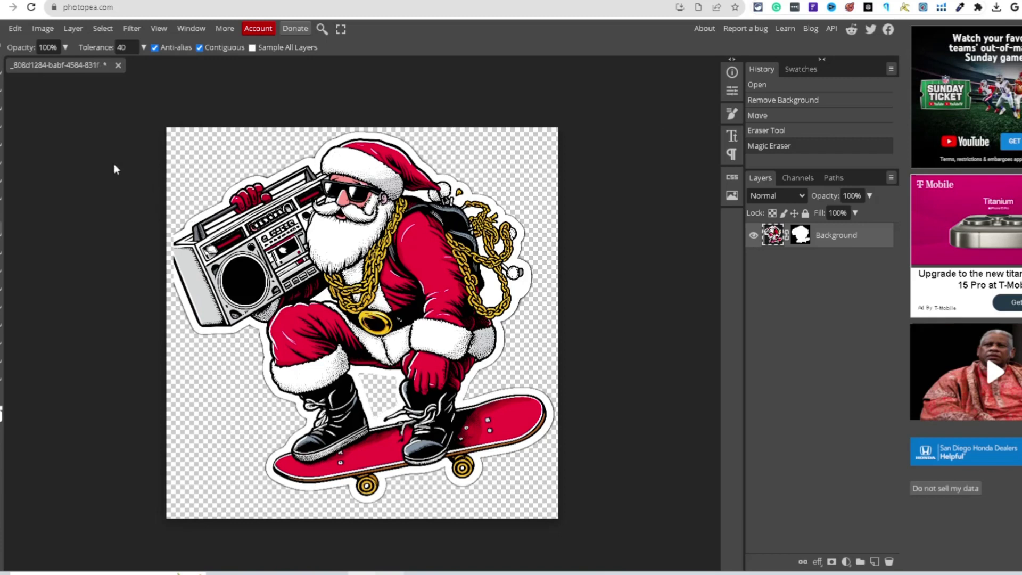
key("v")
mouse_move(396, 251)
left_mouse_down()
mouse_move(434, 248)
mouse_move(406, 248)
mouse_move(420, 258)
mouse_move(401, 246)
mouse_move(391, 253)
left_mouse_up()
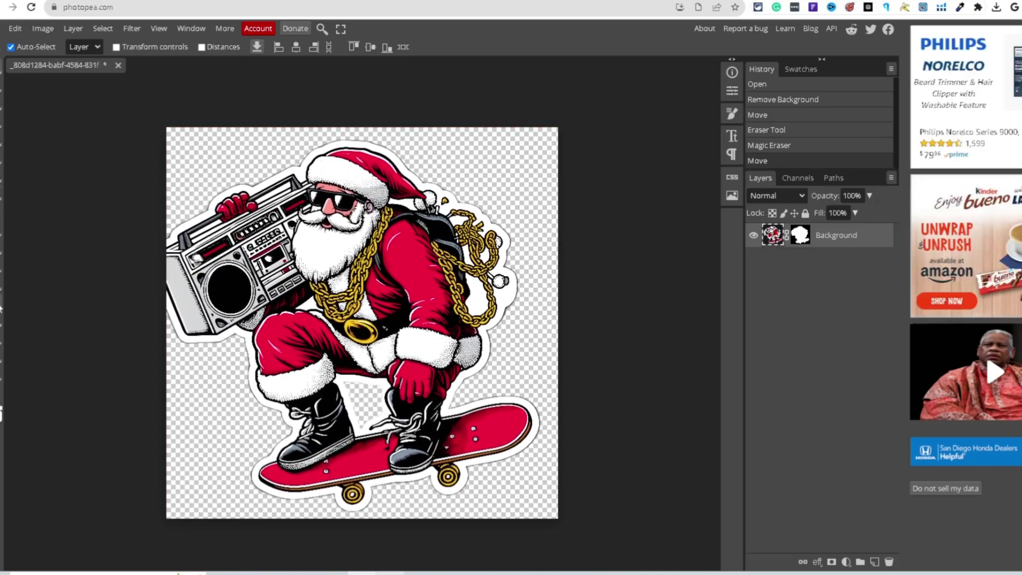
left_click_drag(390, 253, 398, 254)
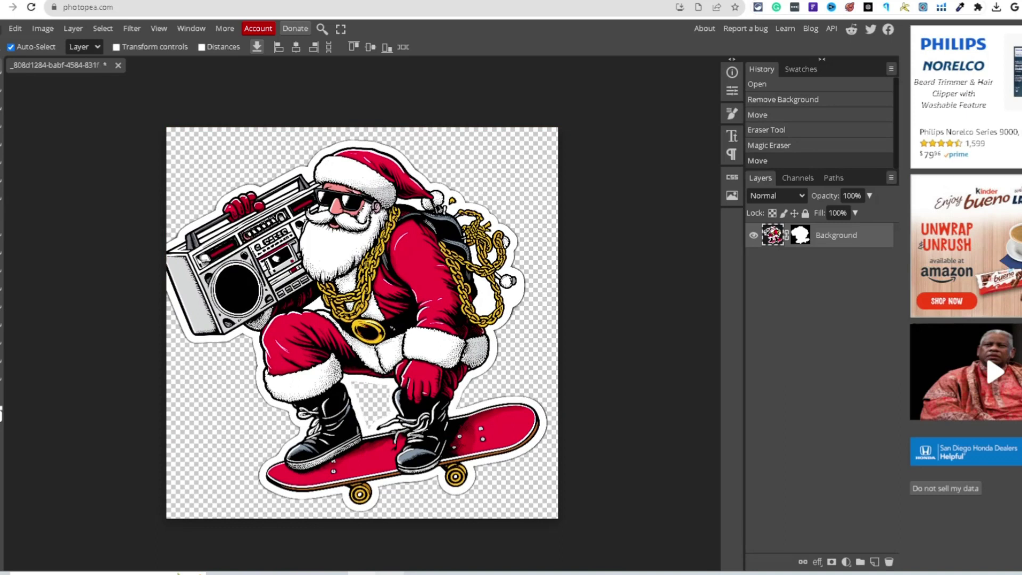
- Export the Santa artwork as a 4096 × 4096 px PNG at 100% quality
left_click(6, 28)
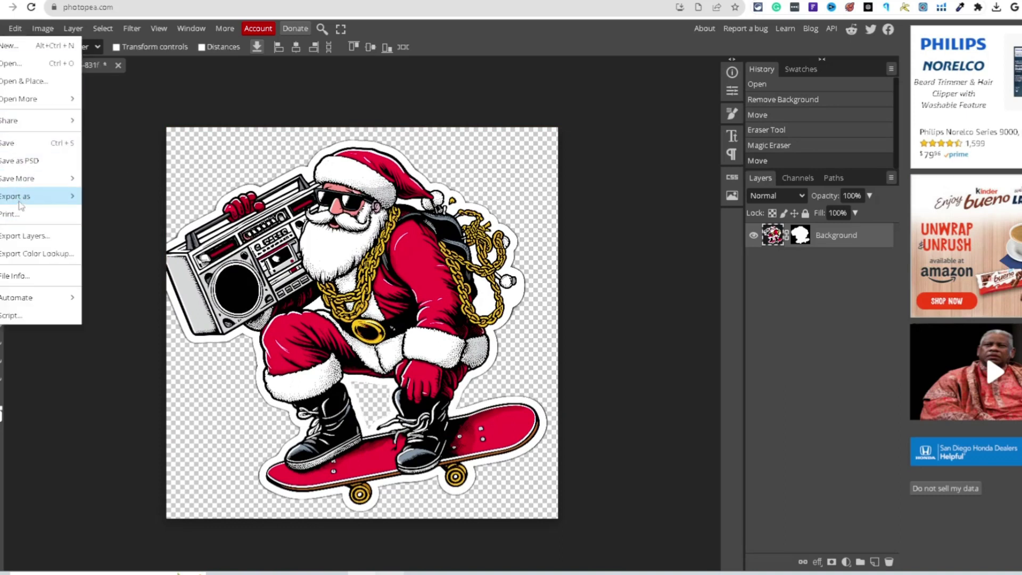
mouse_move(22, 201)
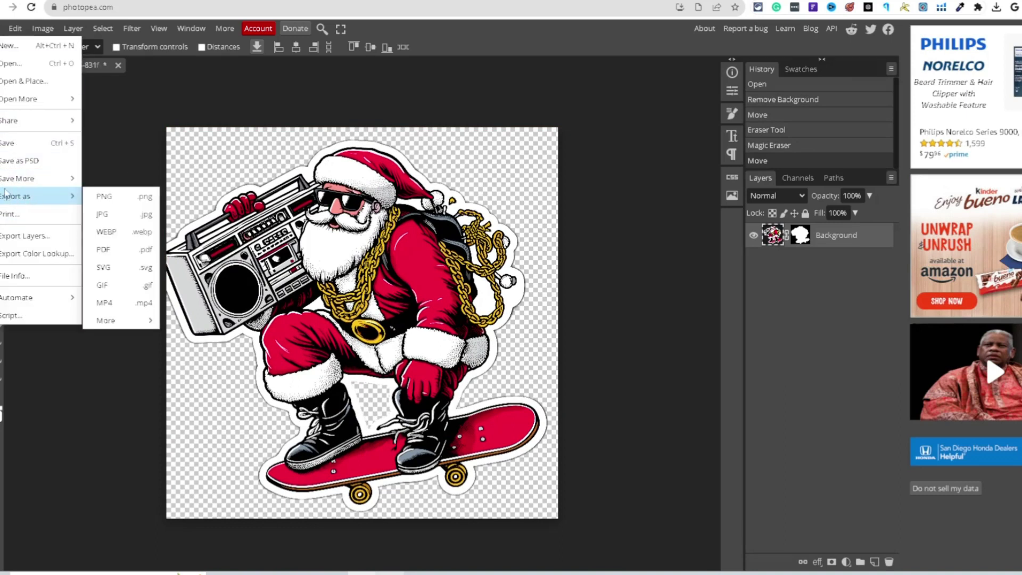
left_click(106, 196)
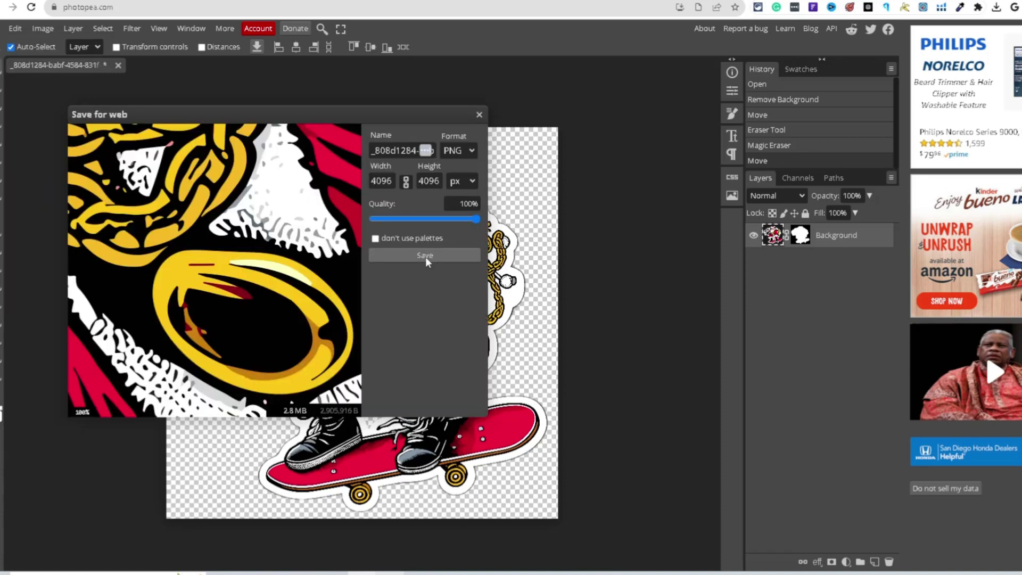
left_click(425, 255)
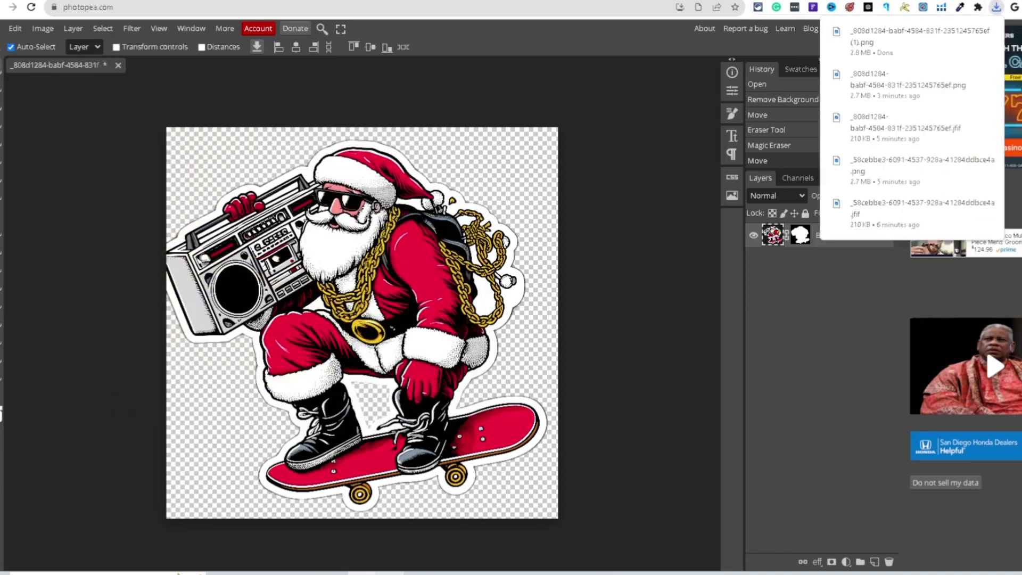
- Open the exported Santa PNG from the Downloads folder and view it full screen
left_click(983, 36)
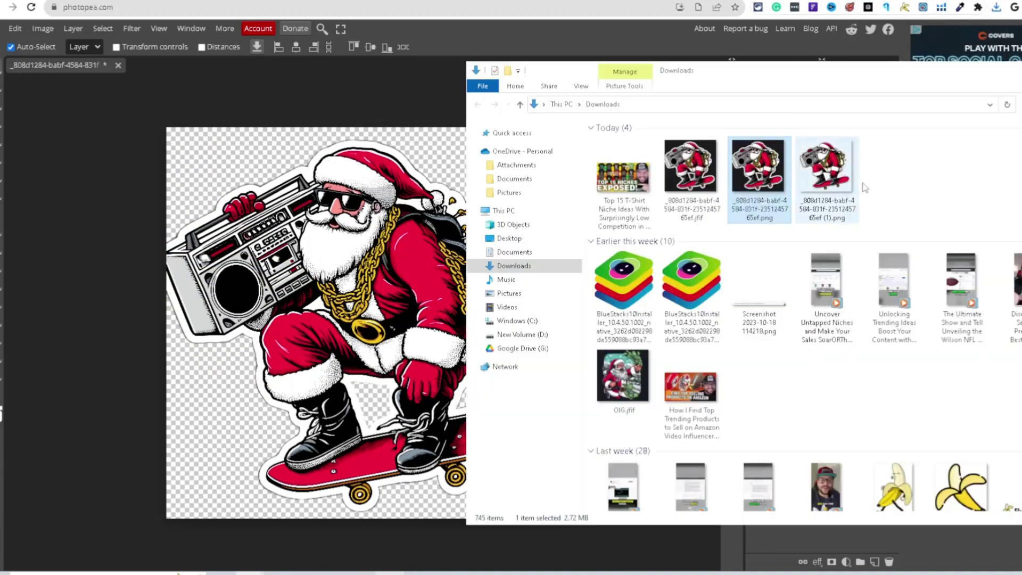
double_click(838, 184)
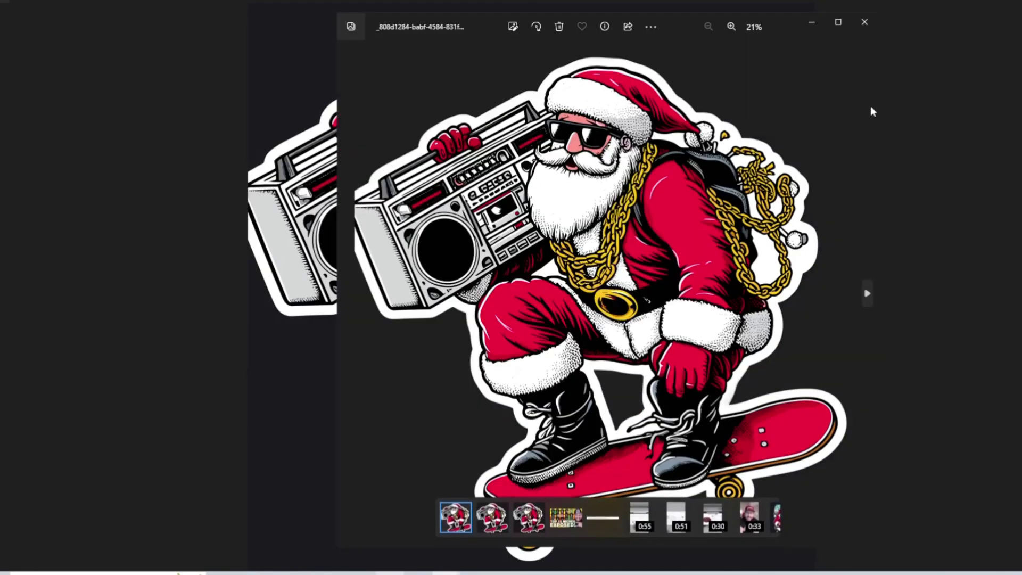
left_click(845, 22)
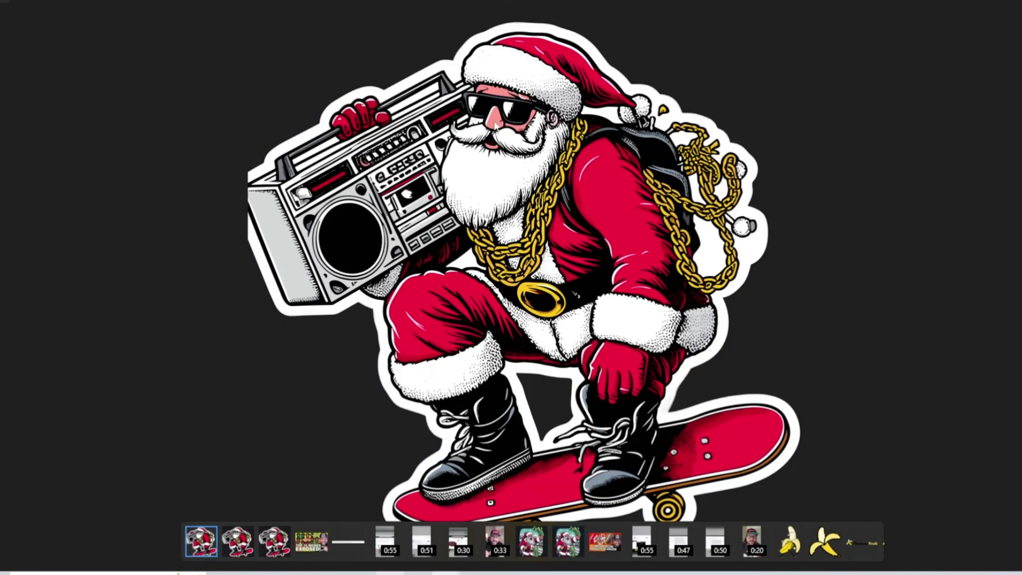
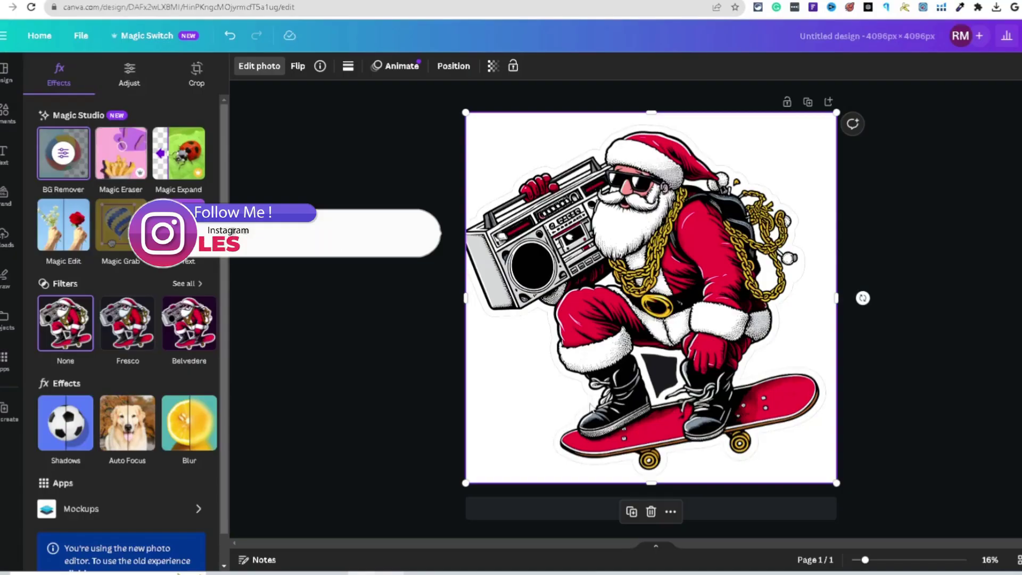
- In Canva, remove the dark patch between Santa's legs using the Magic Eraser with brush size 20
left_click(124, 170)
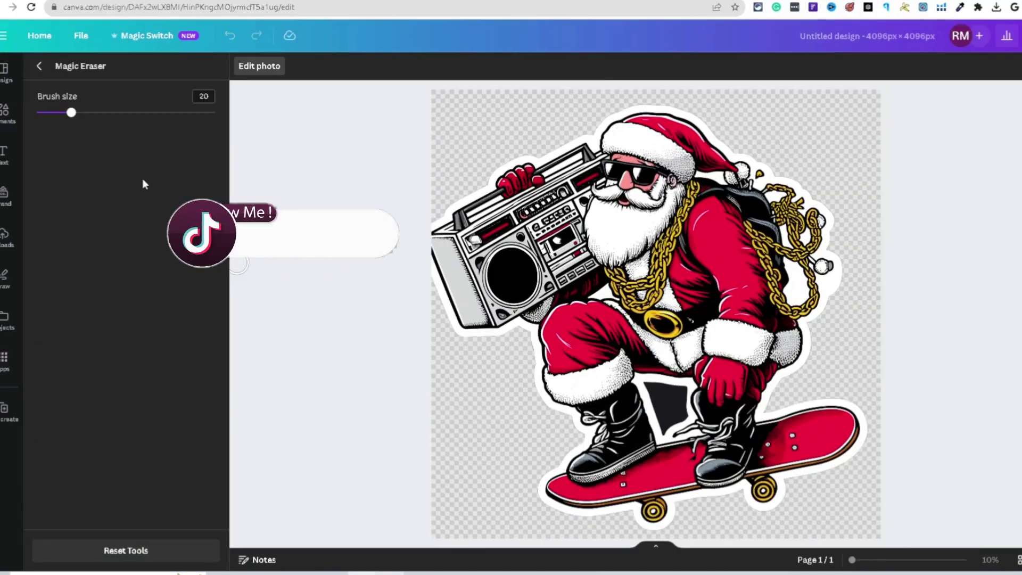
mouse_move(668, 413)
left_mouse_down()
mouse_move(653, 387)
mouse_move(673, 393)
mouse_move(682, 410)
mouse_move(665, 423)
left_mouse_up()
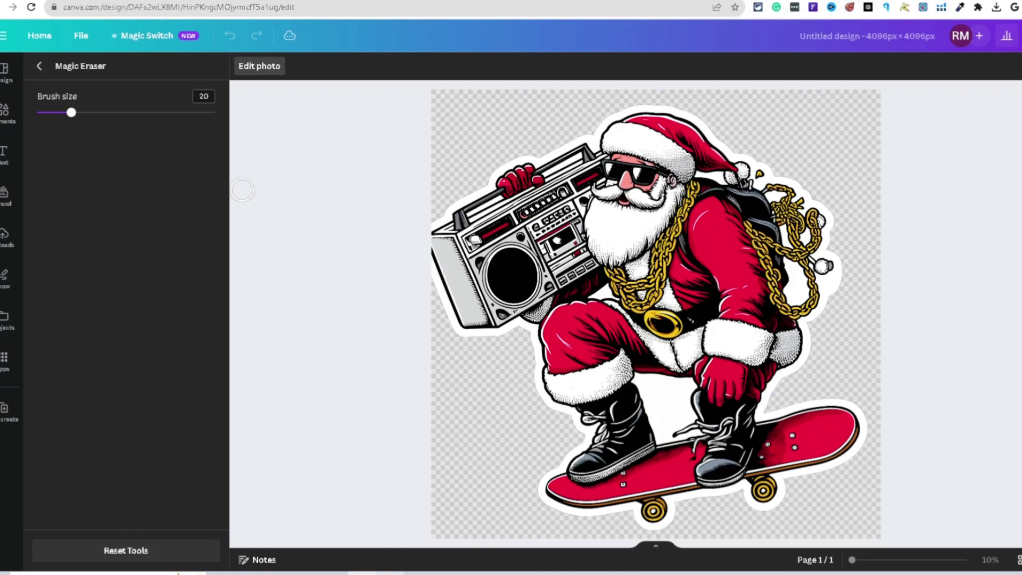
left_click(39, 67)
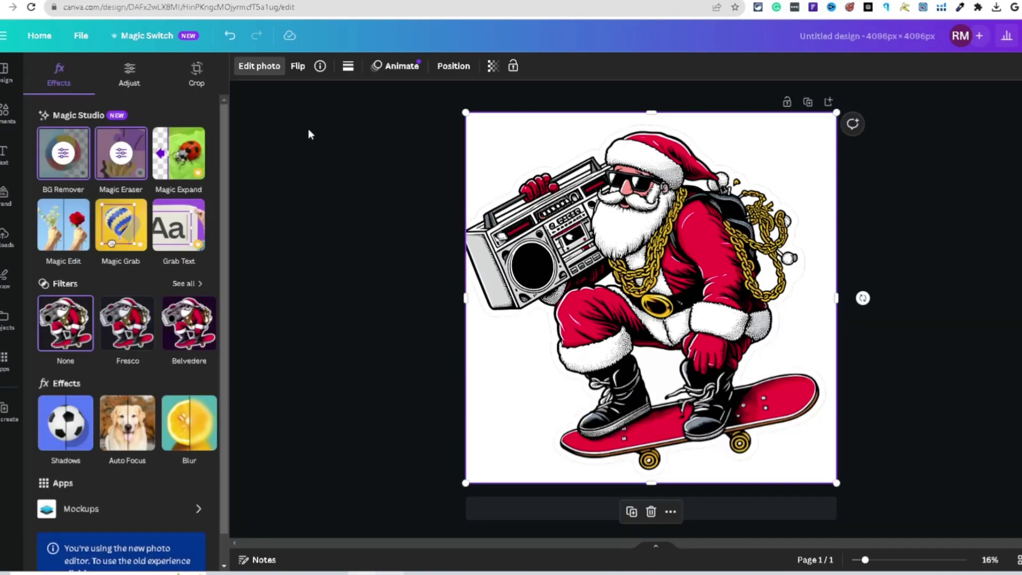
- Shrink the Santa image to about two thirds of the page width, center it, and show the text options
mouse_move(654, 242)
left_mouse_down()
mouse_move(641, 238)
mouse_move(666, 262)
mouse_move(632, 243)
mouse_move(639, 258)
mouse_move(531, 298)
mouse_move(356, 254)
mouse_move(825, 235)
mouse_move(642, 236)
mouse_move(651, 230)
left_mouse_up()
left_click_drag(819, 467, 730, 388)
left_click_drag(631, 275, 671, 303)
left_click(8, 159)
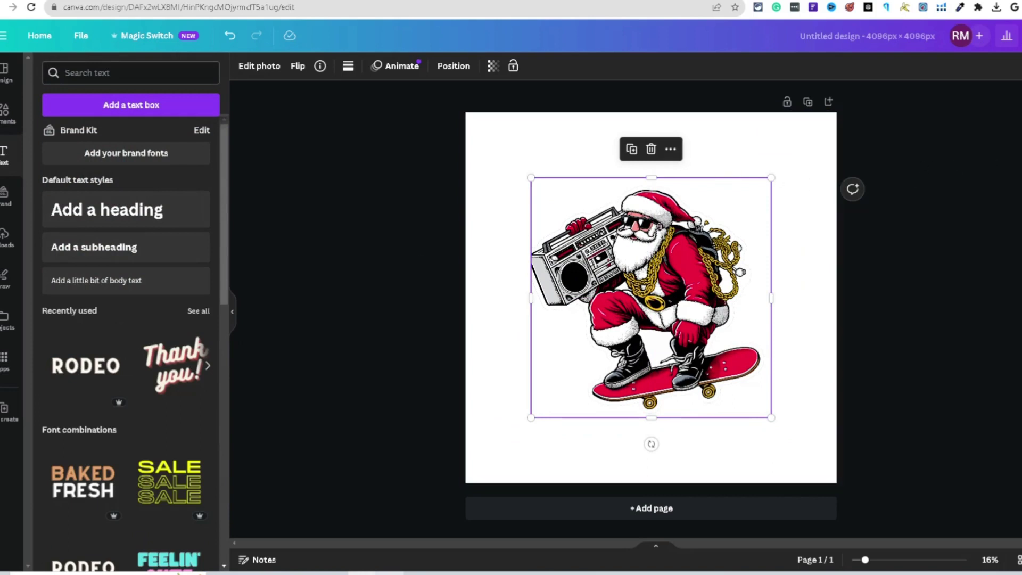
- Download the design as a 4,096 × 4,096 px PNG with a transparent background
left_click(1017, 35)
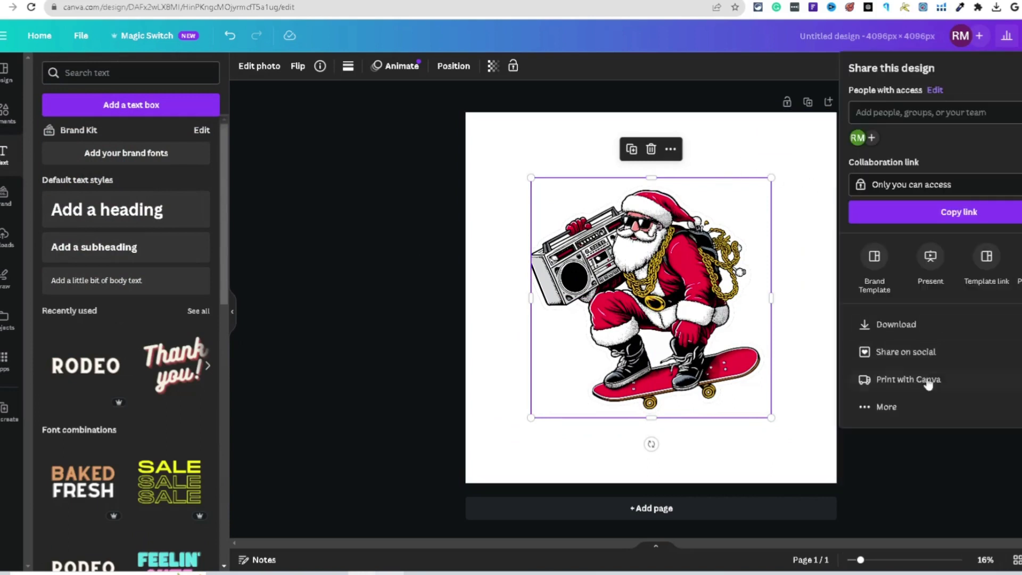
left_click(905, 326)
left_click(884, 185)
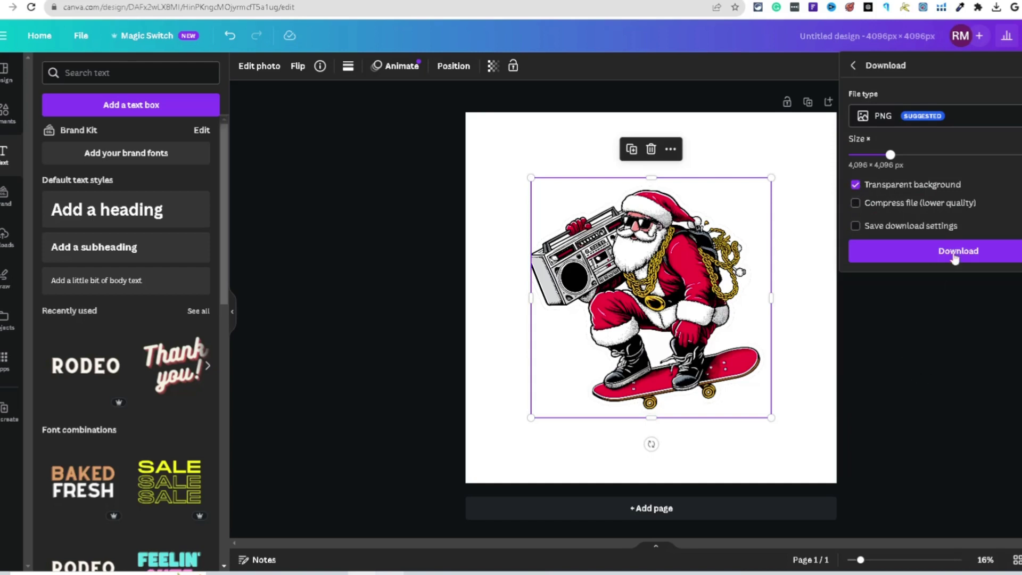
left_click(855, 185)
mouse_move(890, 155)
left_mouse_down()
mouse_move(901, 156)
mouse_move(890, 155)
left_mouse_up()
left_click(855, 185)
left_click(931, 254)
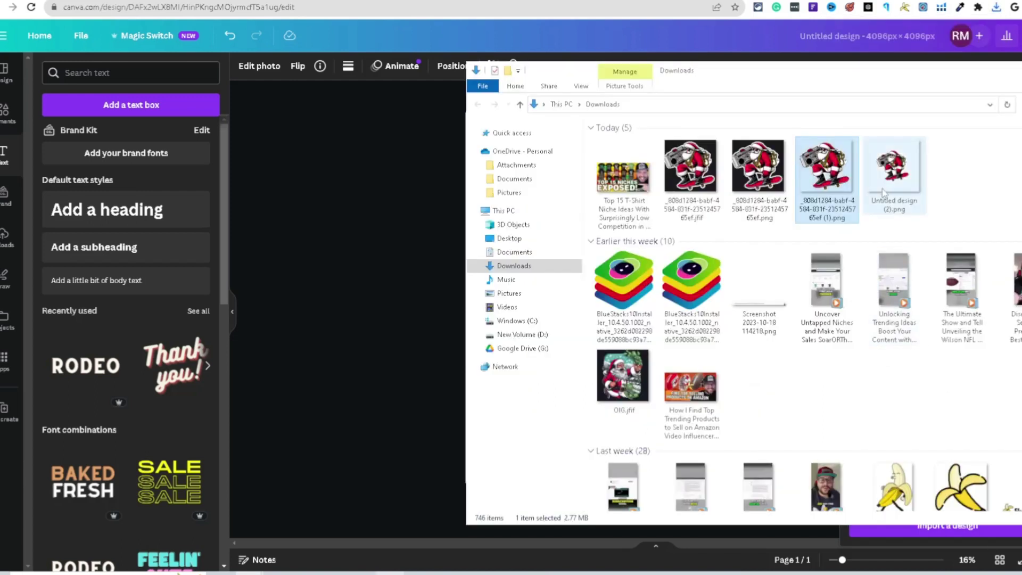
- View Untitled design (2).png from the Downloads folder at full size and close the viewer
double_click(880, 184)
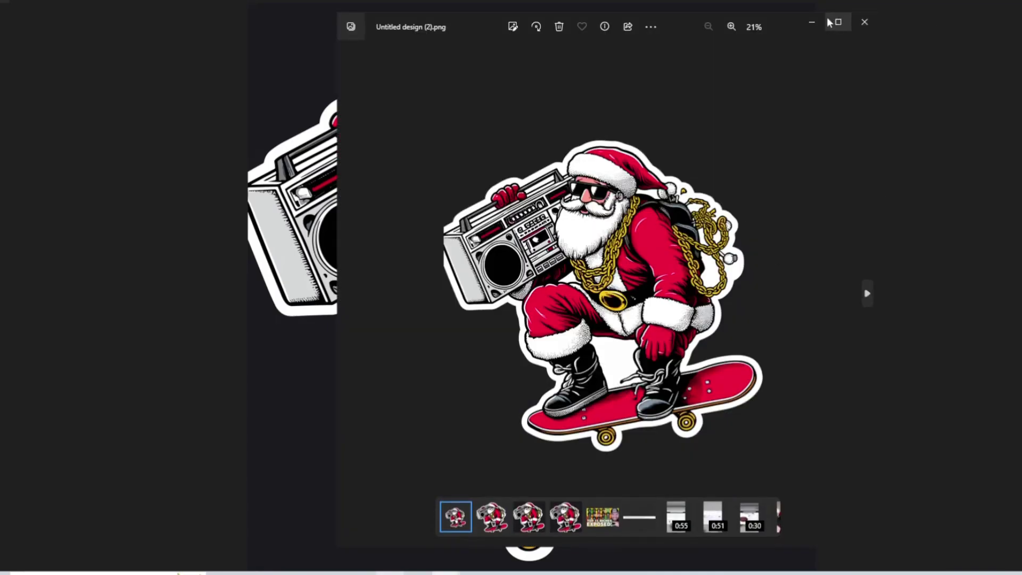
left_click(829, 22)
key("alt+F4")
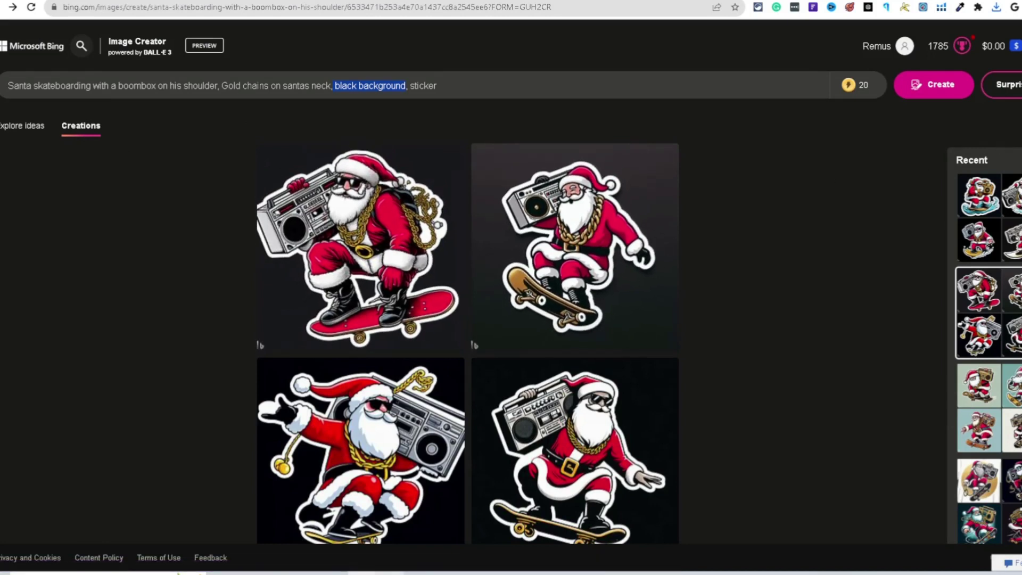
- Search Bing's terms of use for "commercial" and highlight the Use of Creations wording on permitted use outside the Online Services
scroll(806, 212, "down", 1)
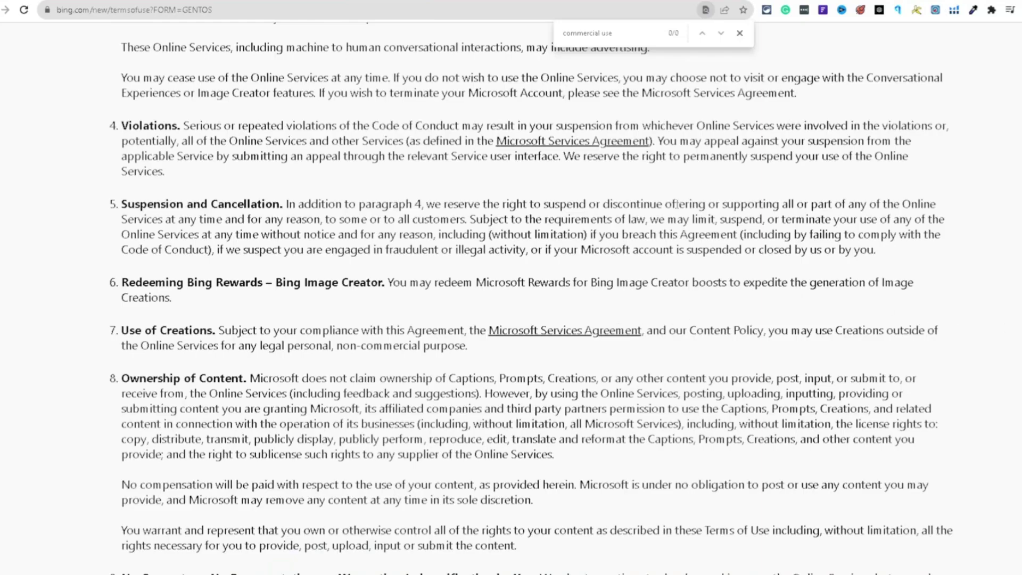
key("ctrl+shift+Left")
key("BackSpace")
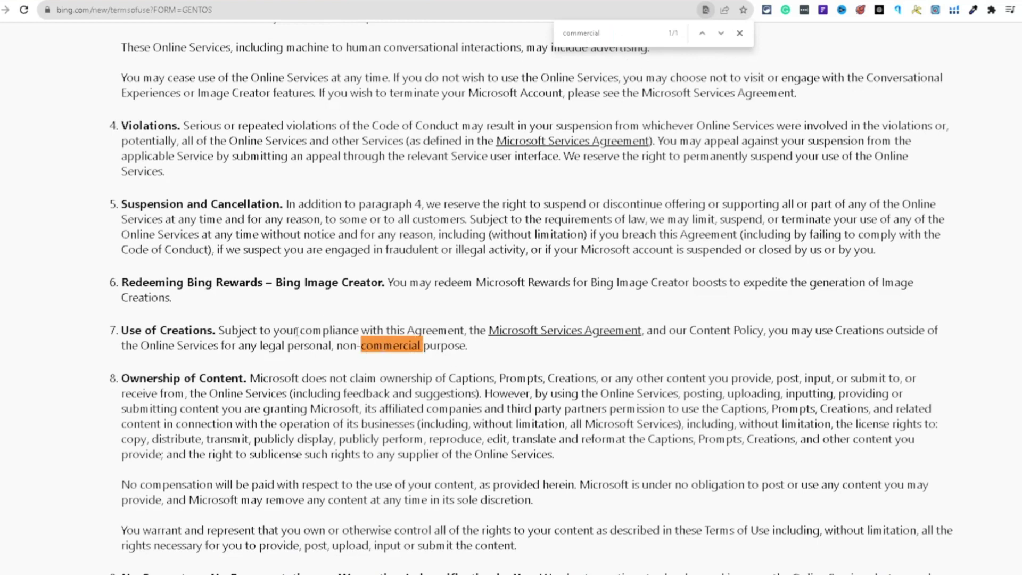
left_click(740, 33)
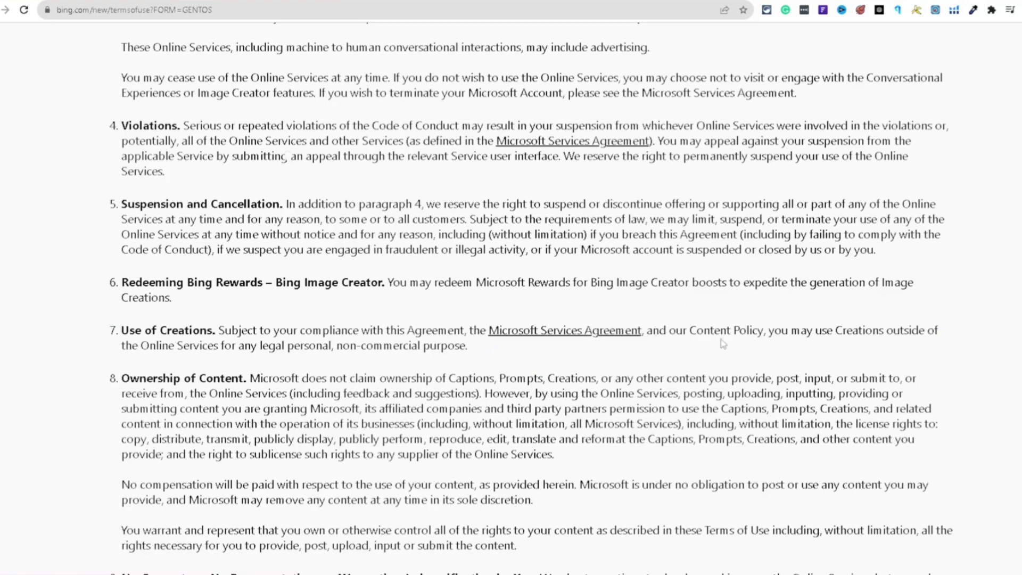
left_click_drag(766, 330, 479, 357)
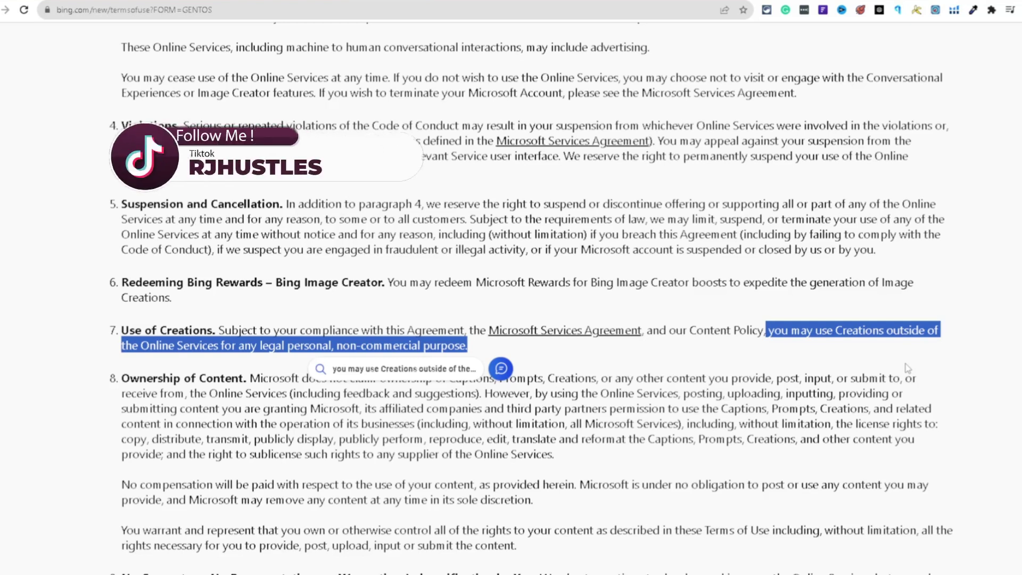
left_click(698, 359)
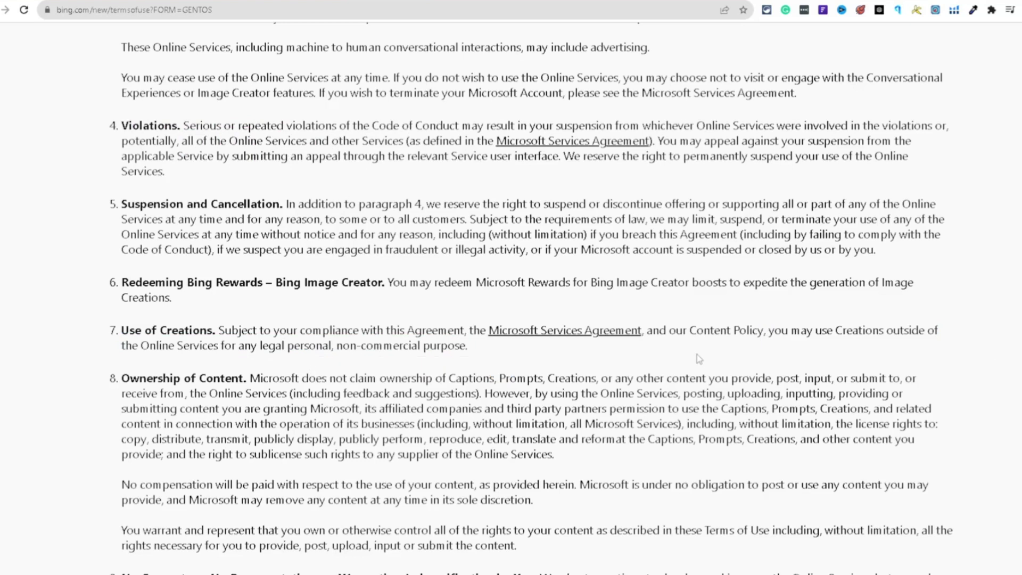